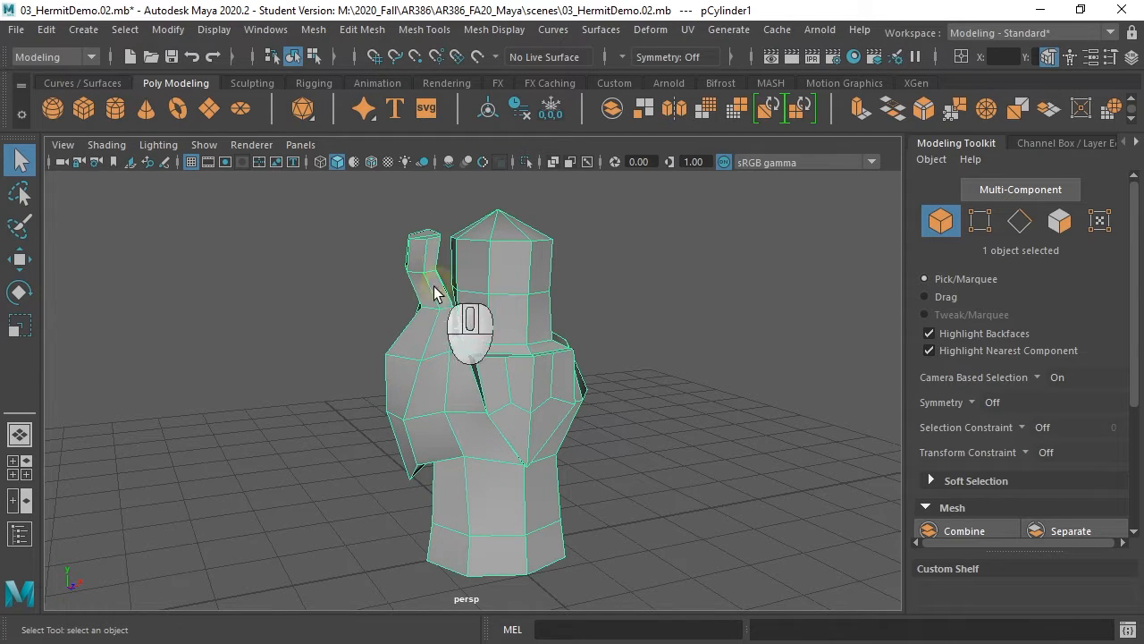
Examine the low-poly figure from several angles and compare its head and raised arm with the front reference image
alt+drag(408, 358, 527, 351)
alt+right_drag(555, 354, 792, 363)
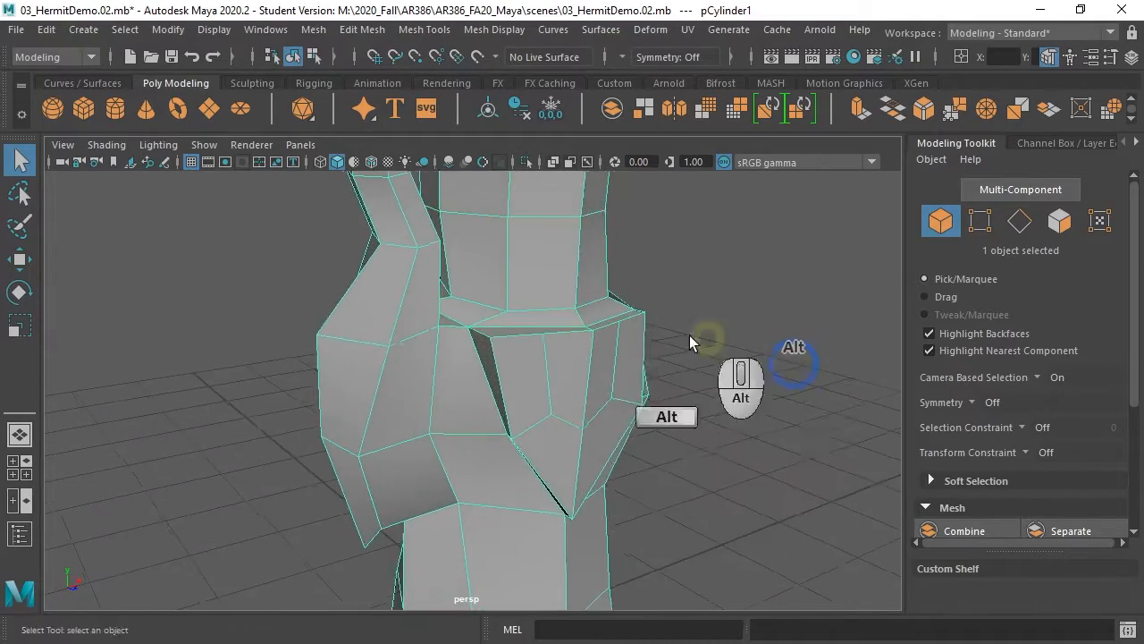
alt+middle_drag(563, 385, 567, 549)
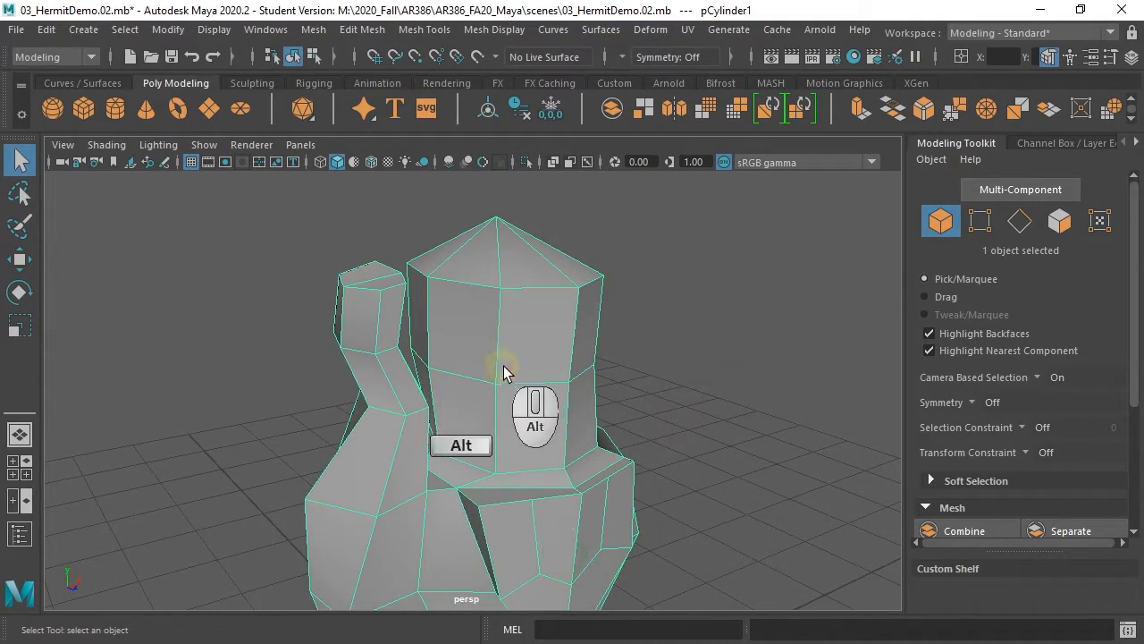
scroll(500, 349, up, 1)
key(space)
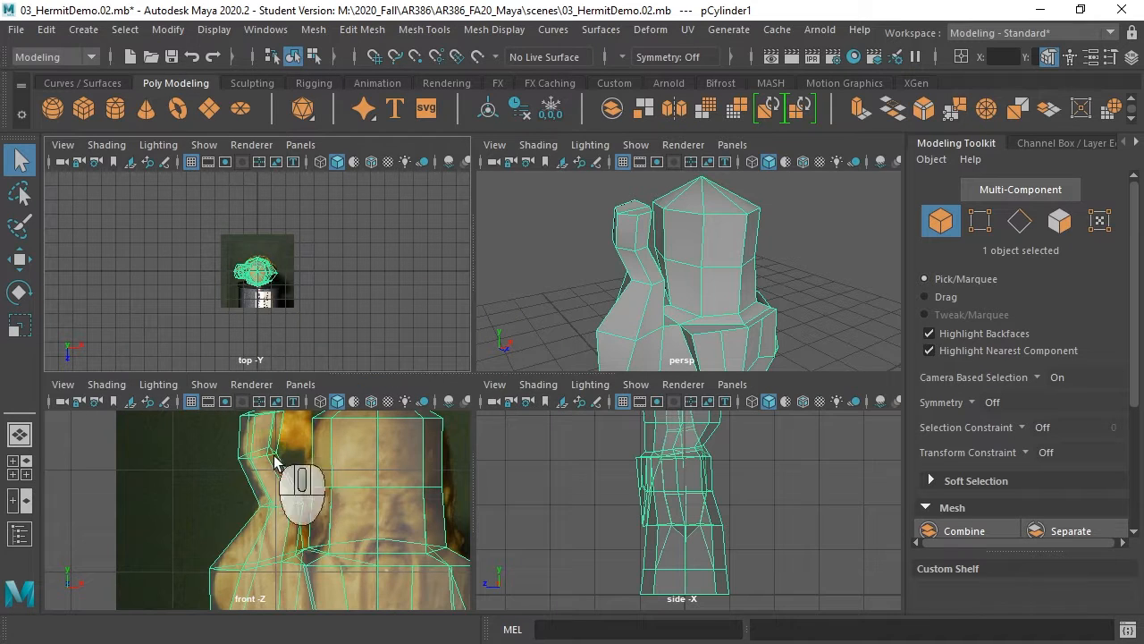
key(space)
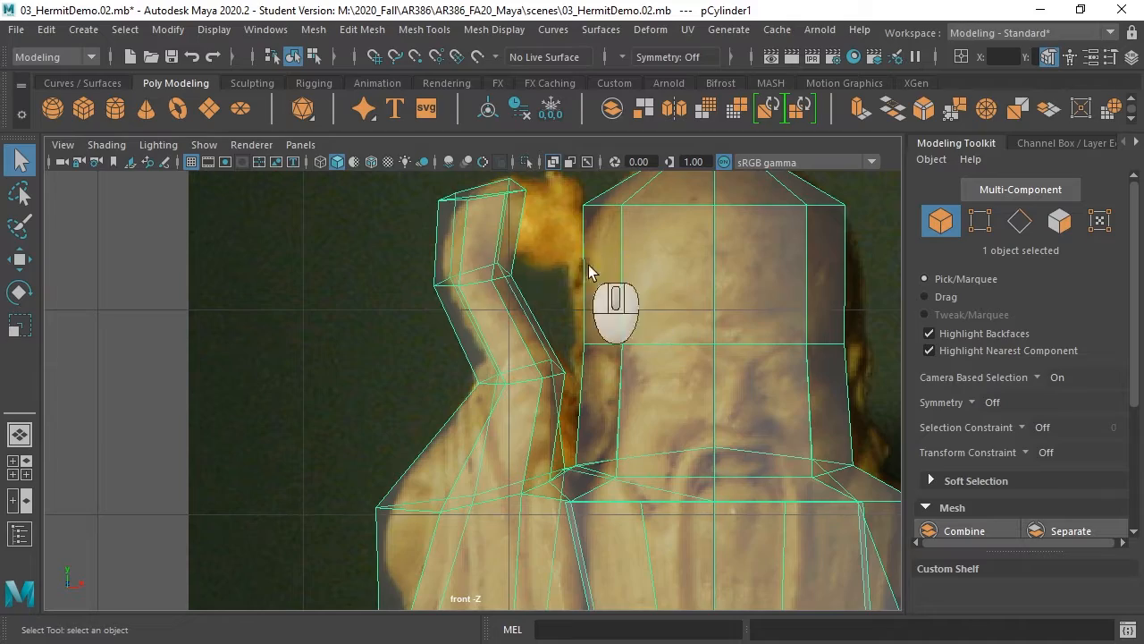
key(space)
key(space)
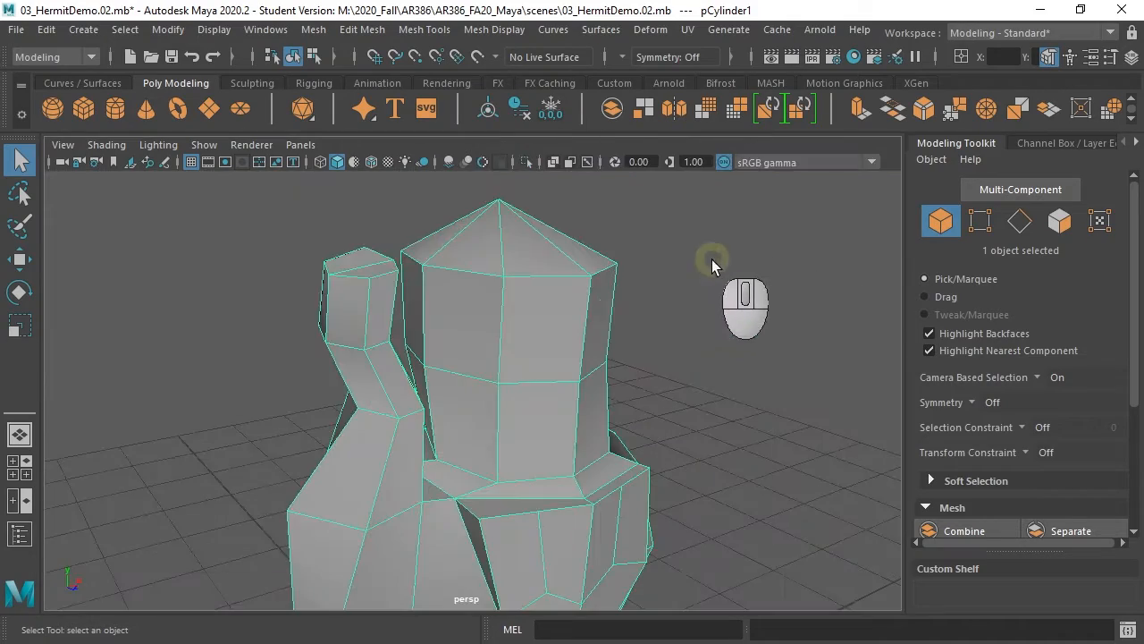
alt+drag(453, 351, 348, 301)
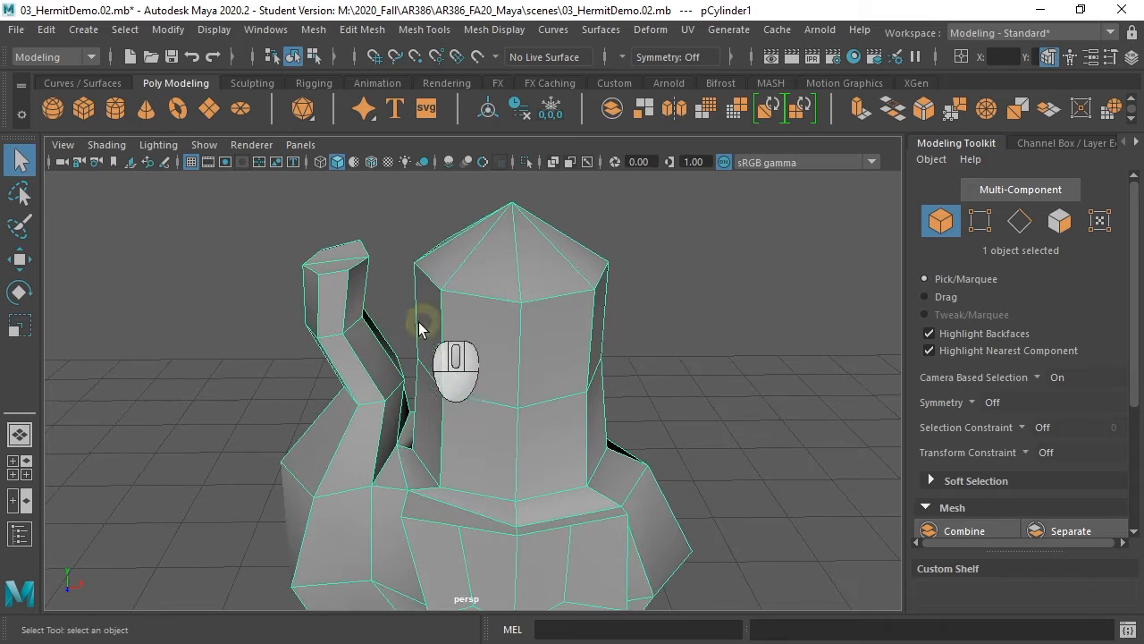
alt+drag(530, 346, 484, 328)
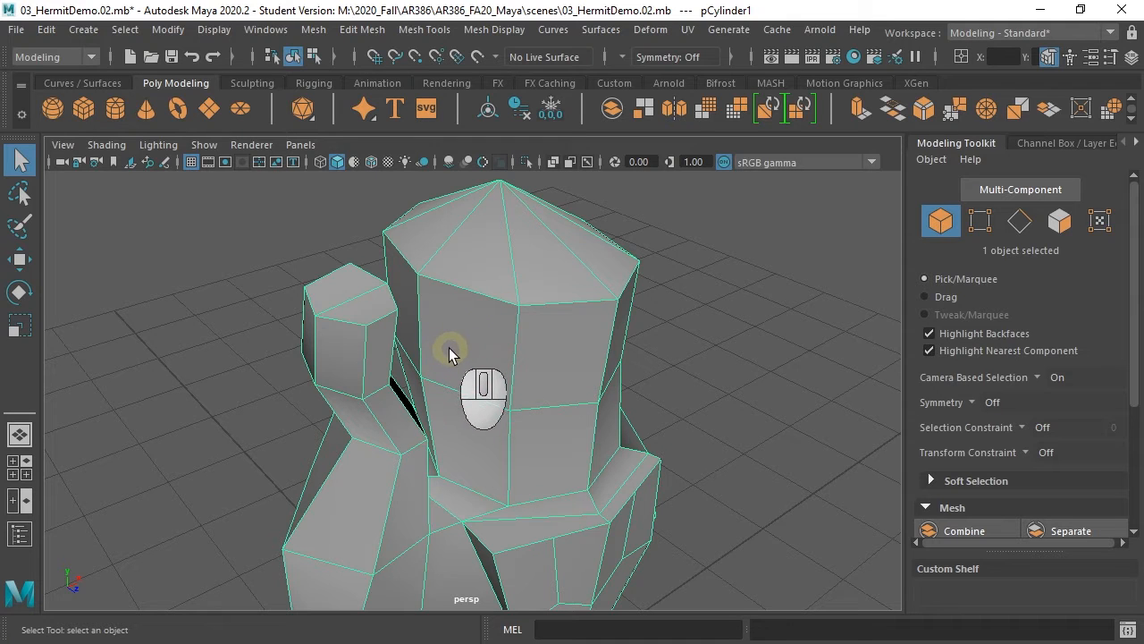
Extrude the two adjacent upper head faces beside the raised hand and scale the extruded faces inward
right_drag(455, 353, 468, 208)
click(464, 332)
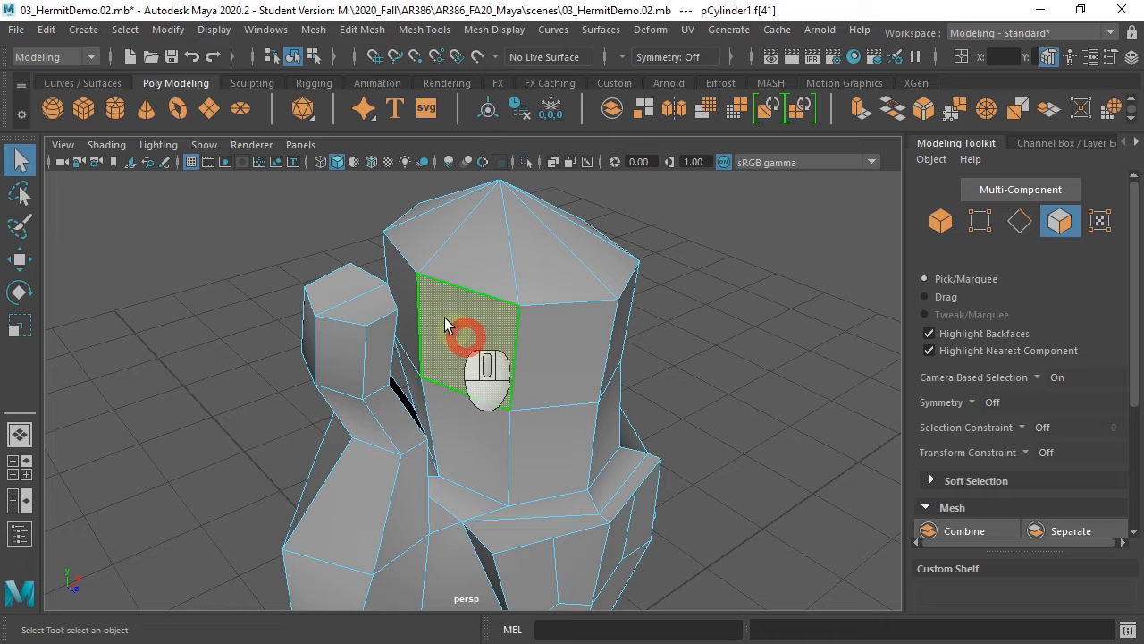
shift+click(399, 286)
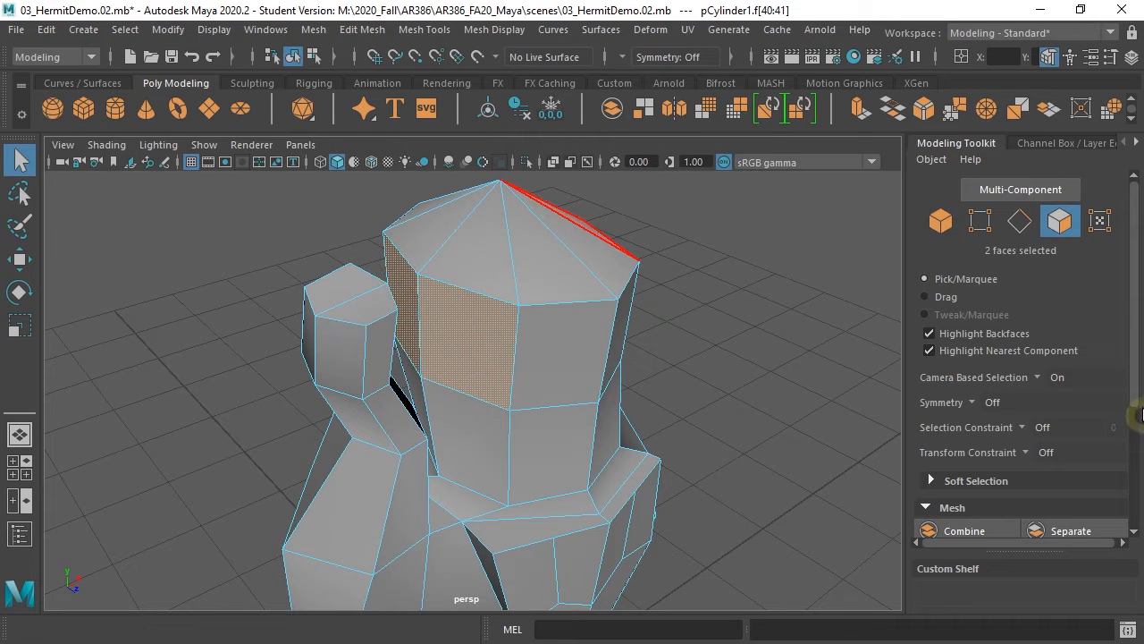
drag(1132, 277, 1127, 409)
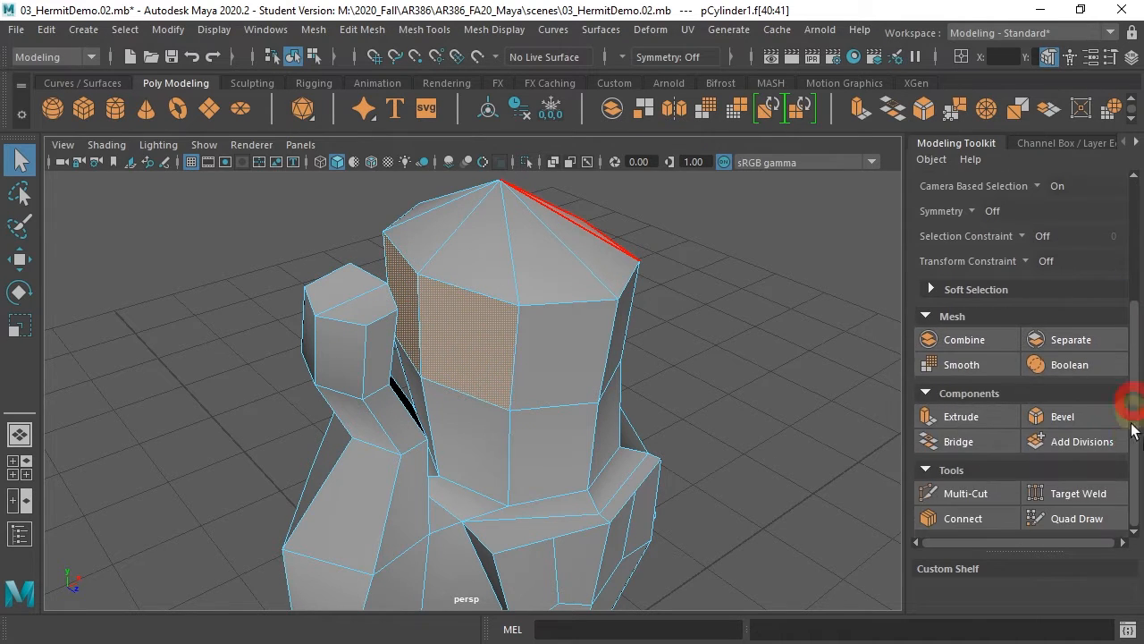
click(948, 416)
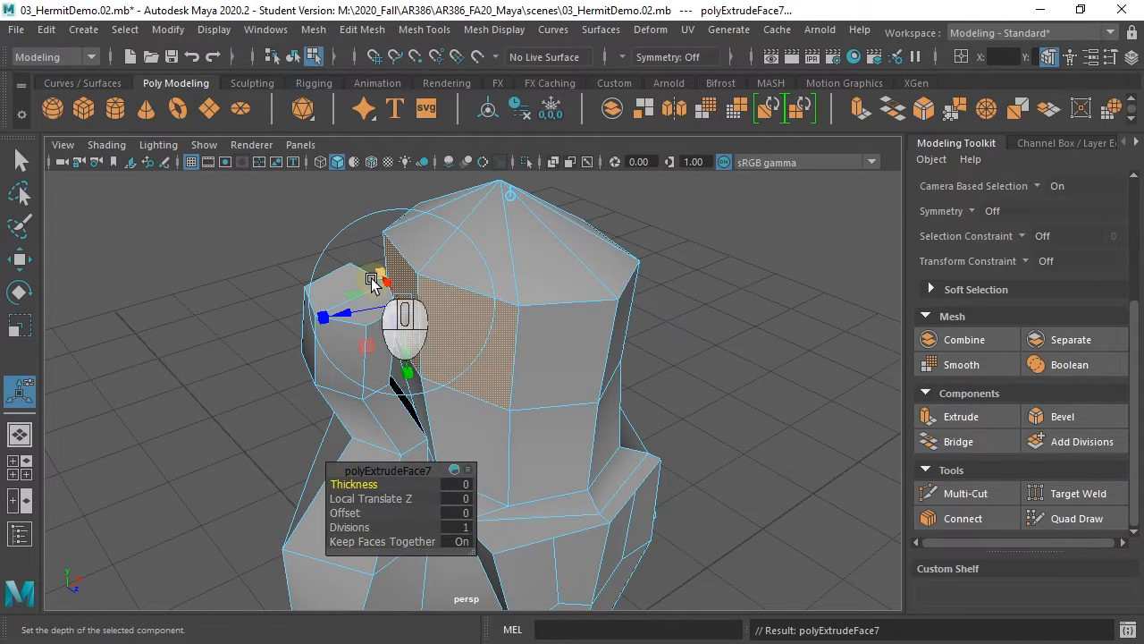
drag(372, 282, 418, 308)
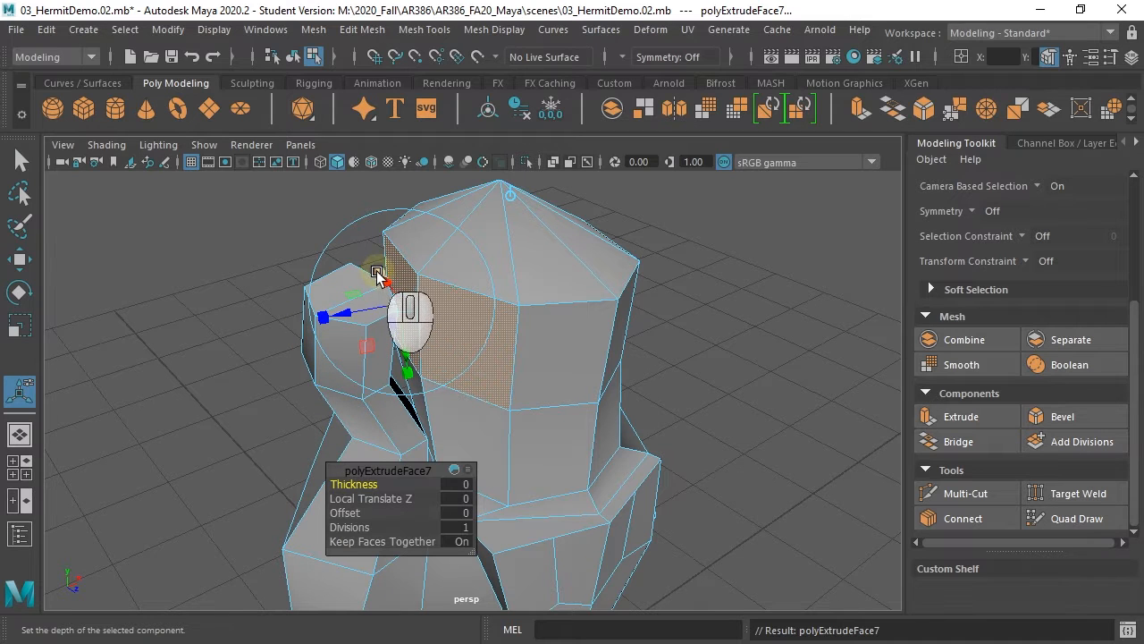
drag(382, 275, 366, 315)
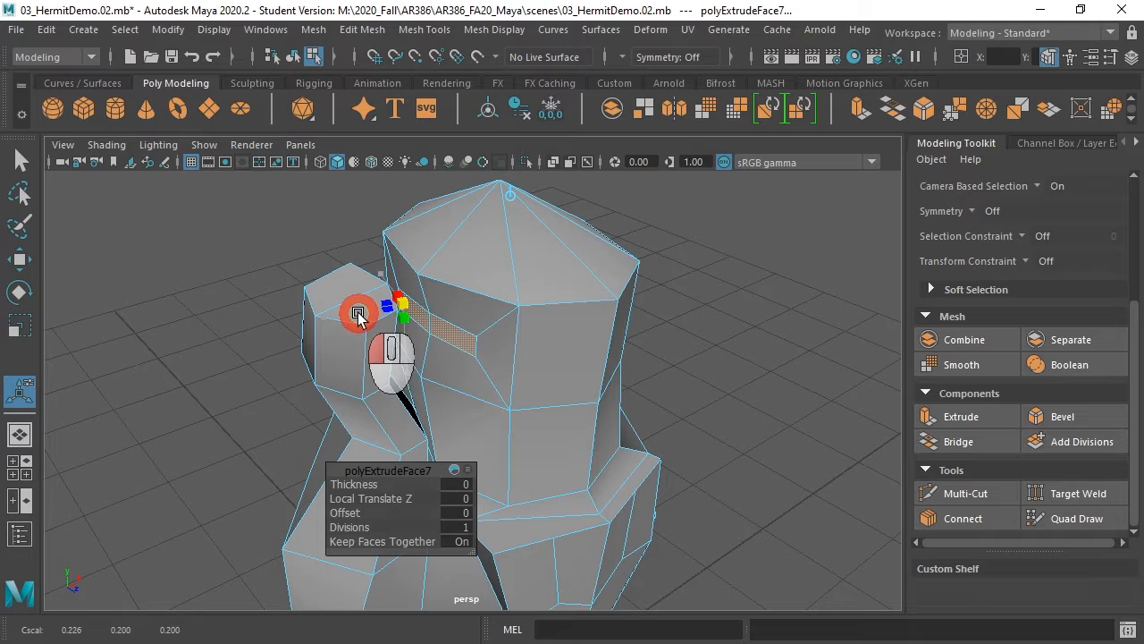
drag(371, 312, 371, 312)
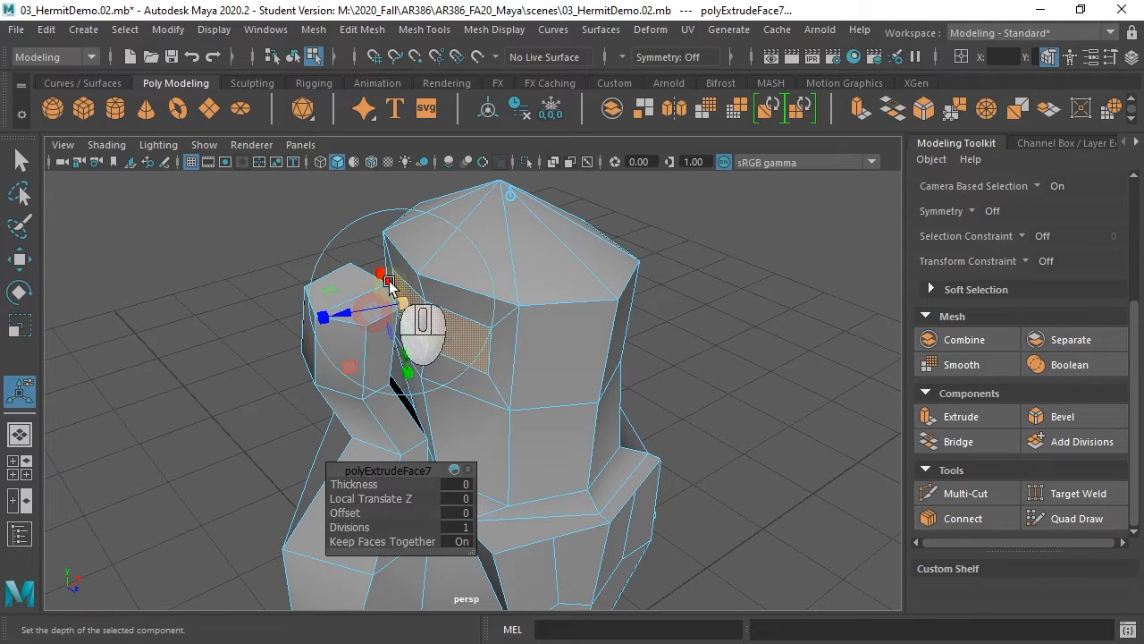
mouse_move(380, 274)
mouse_down()
mouse_move(370, 275)
mouse_move(391, 286)
mouse_up()
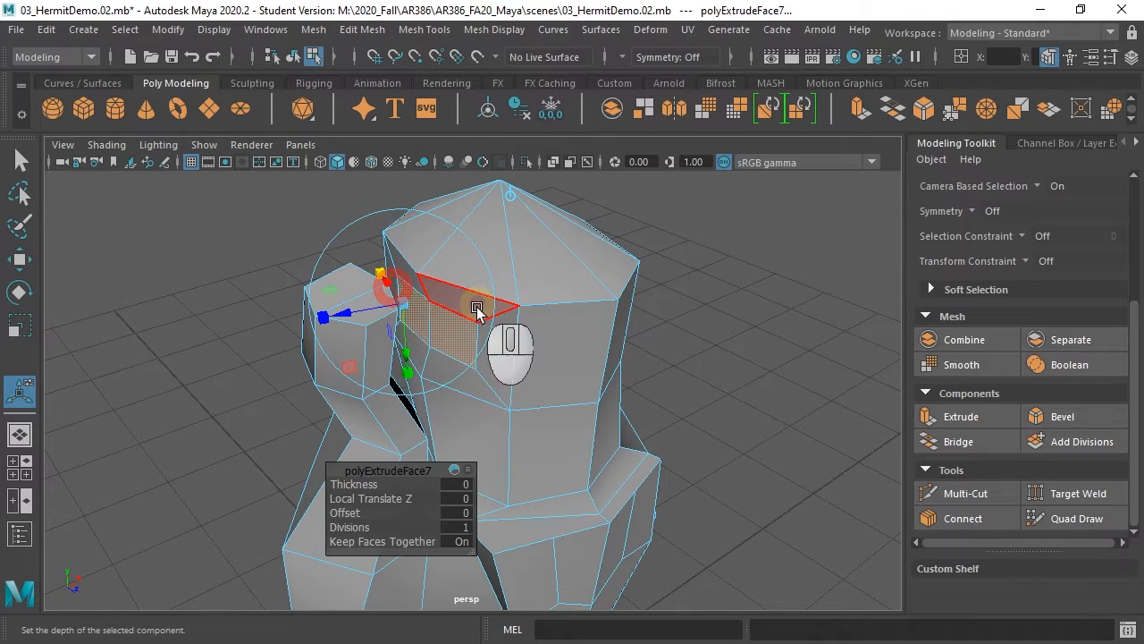
Keep the extruded head faces together and offset them to a Local Translate Z of about 0.0312
click(459, 542)
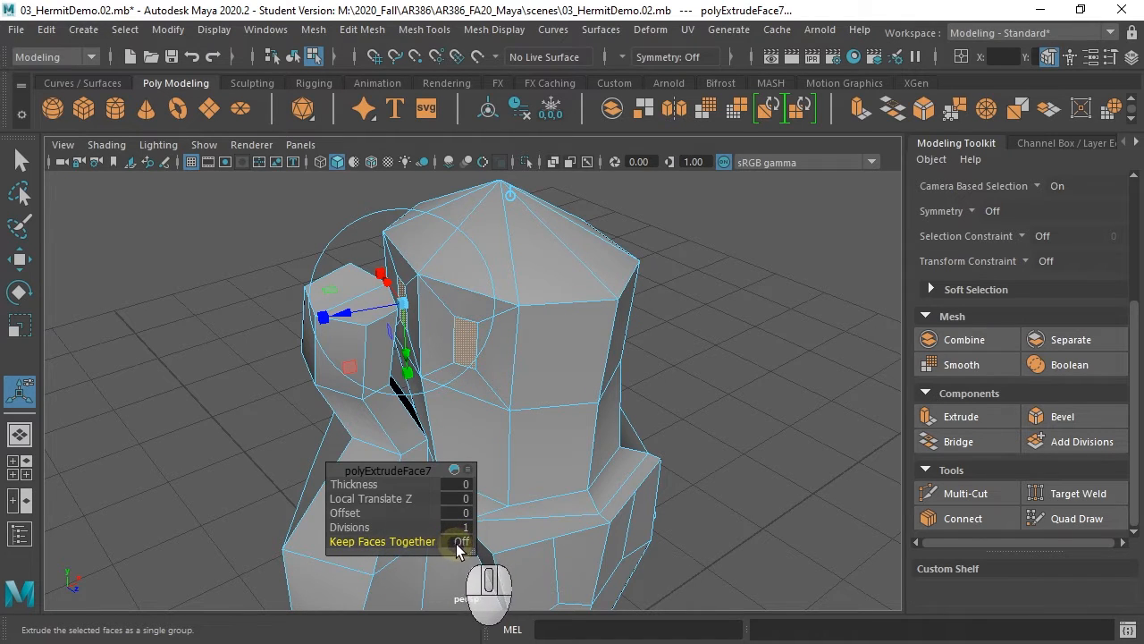
click(458, 541)
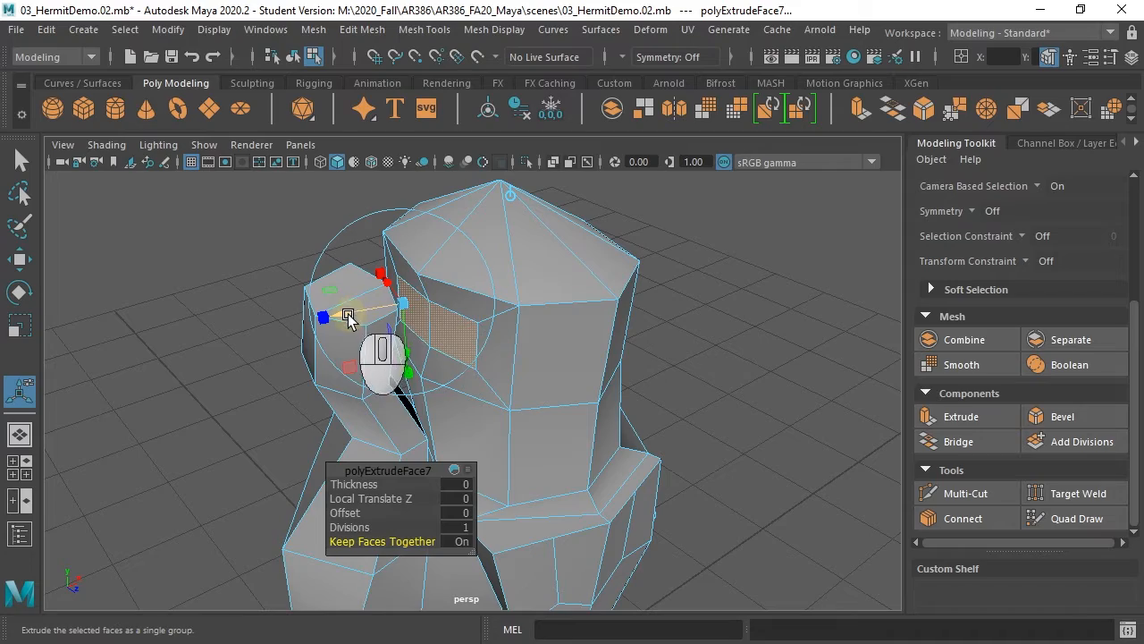
drag(343, 320, 347, 318)
alt+drag(549, 332, 587, 353)
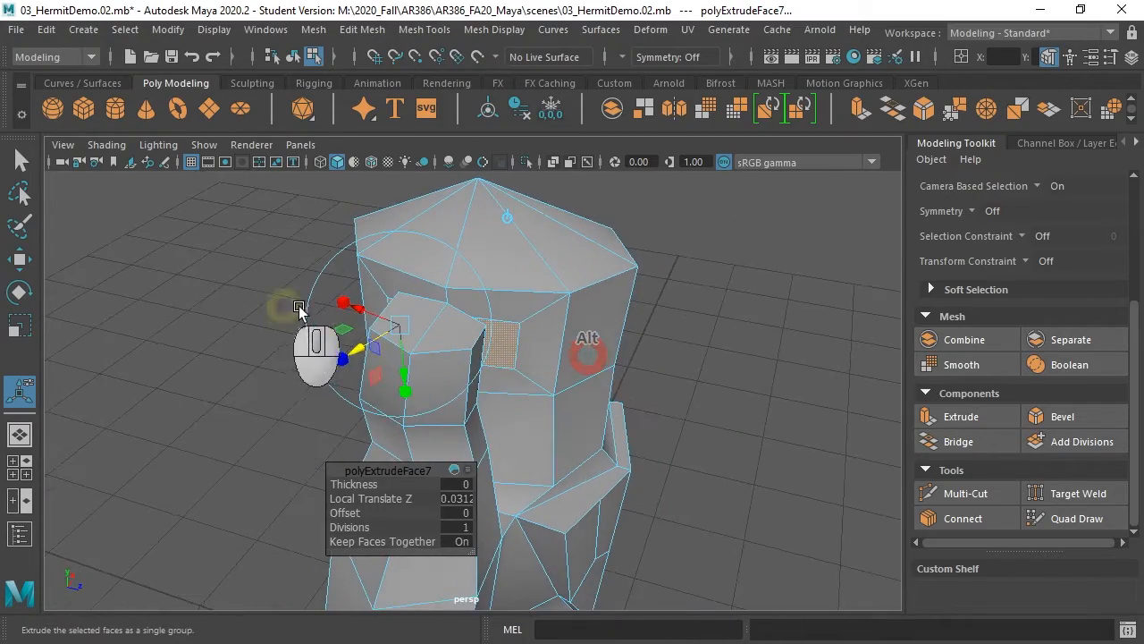
click(411, 320)
alt+drag(411, 320, 434, 335)
key(q)
Bridge the raised hand's inner faces to the two extruded head faces, using 1 division
click(485, 300)
alt+drag(485, 300, 383, 250)
alt+drag(490, 298, 509, 281)
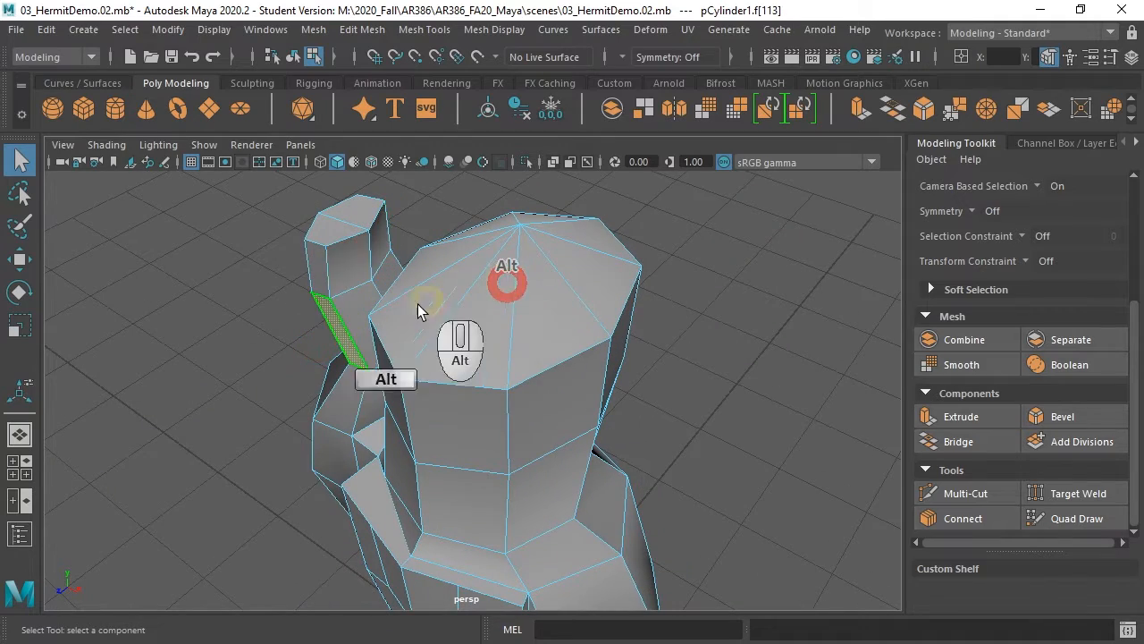
mouse_move(417, 309)
alt+mouse_down()
mouse_move(491, 294)
mouse_move(411, 304)
alt+mouse_up()
shift+double_click(327, 273)
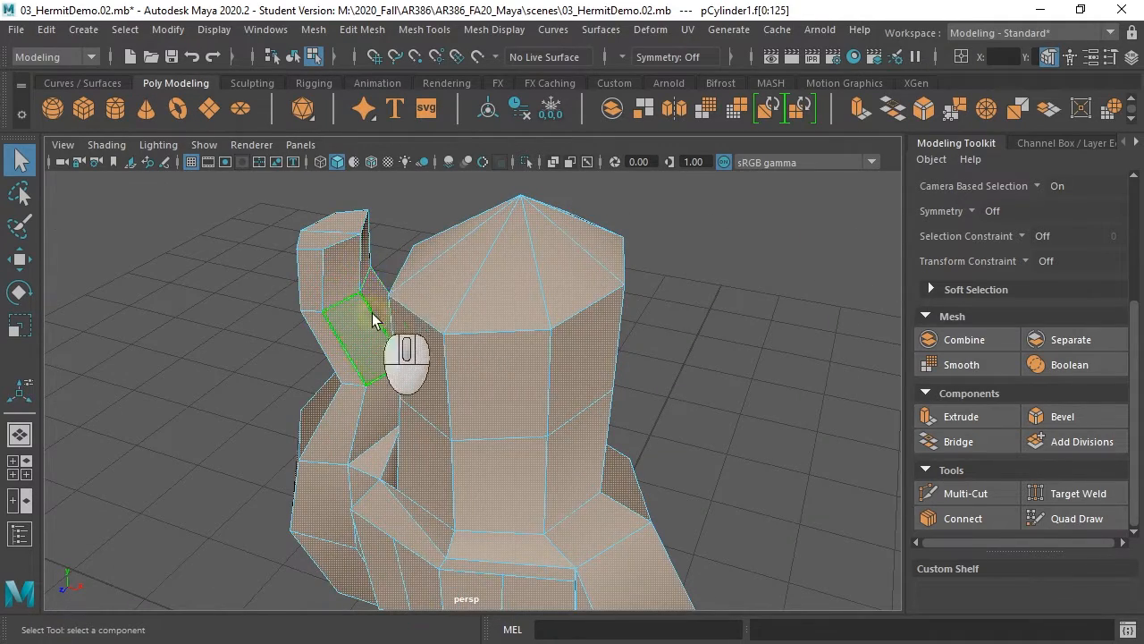
click(421, 186)
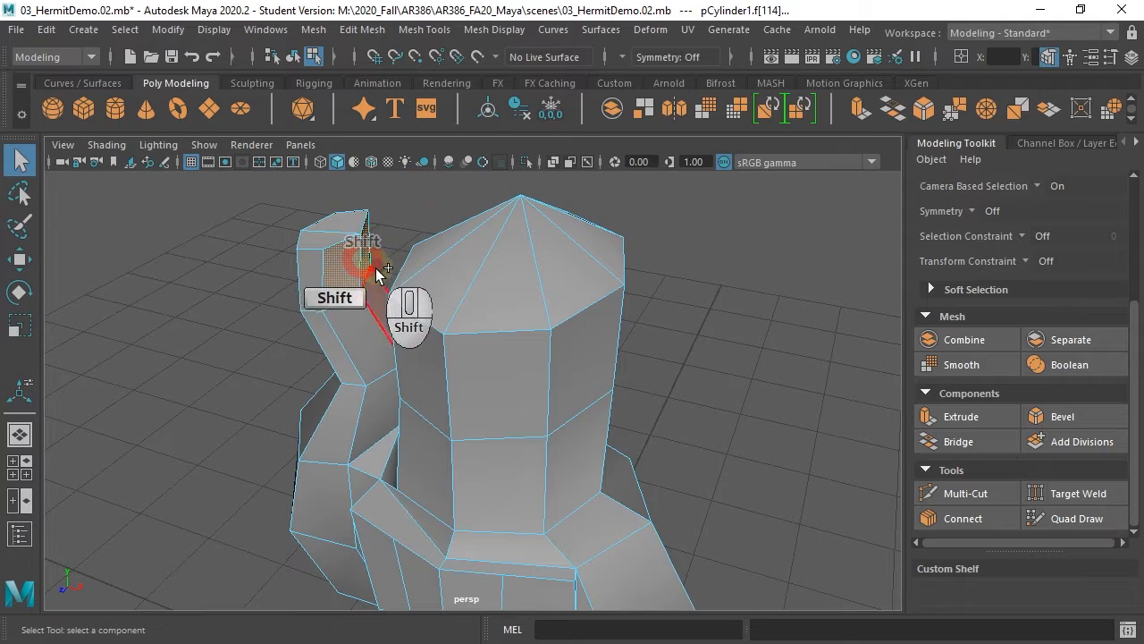
alt+drag(375, 272, 476, 310)
shift+click(490, 313)
shift+click(422, 319)
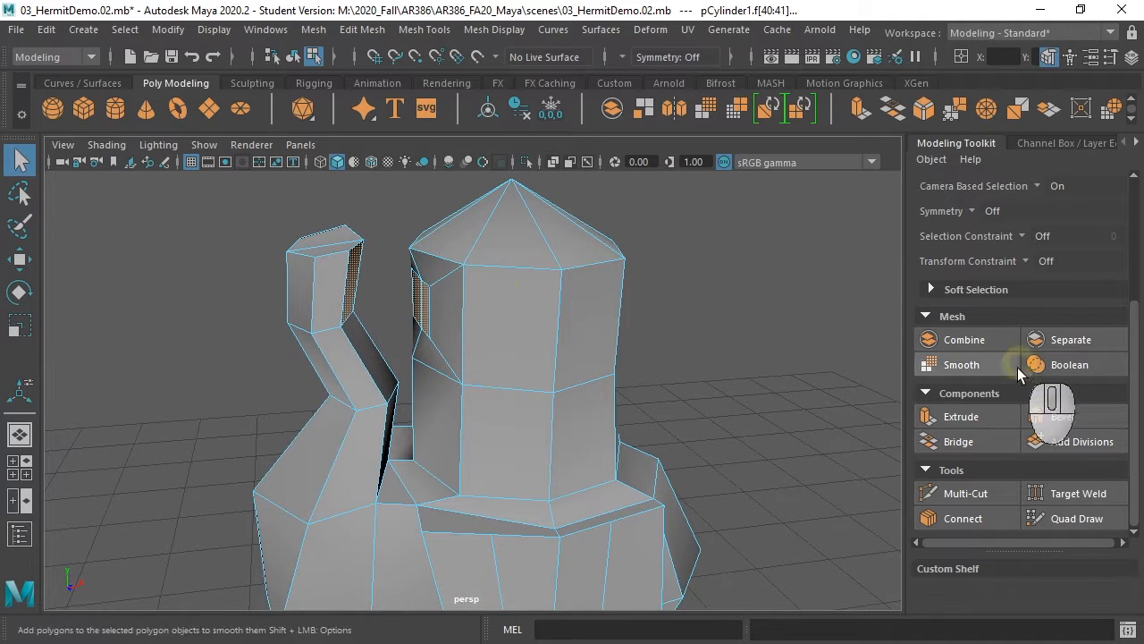
click(971, 441)
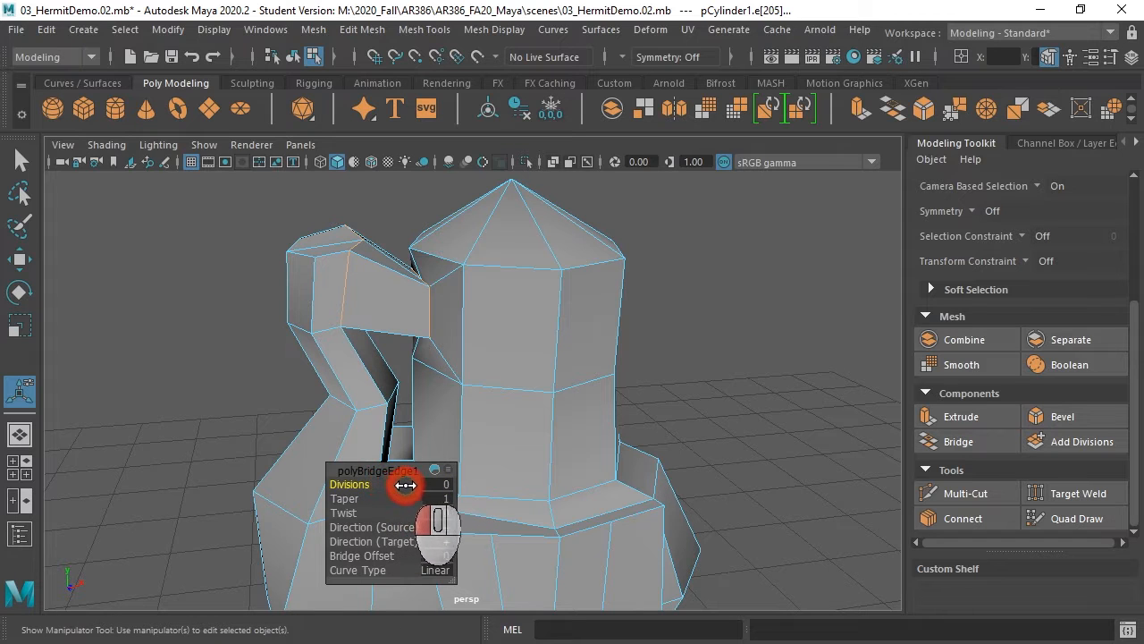
drag(405, 485, 364, 485)
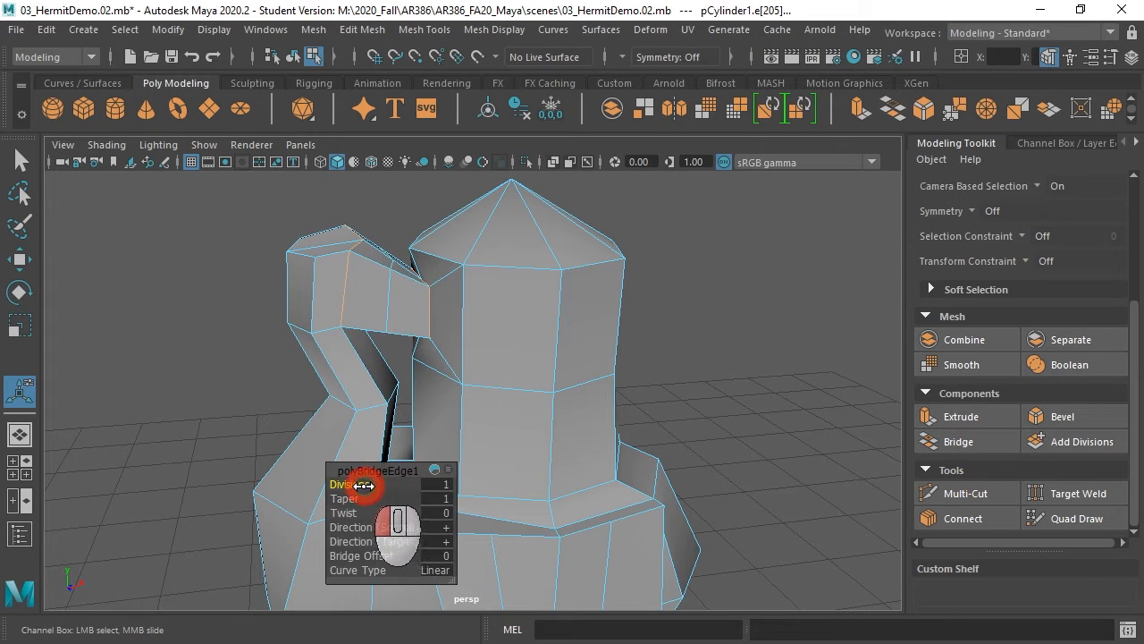
Preview the mesh smoothed and examine the bridged arm and the raised front panel from several angles
mouse_move(455, 366)
alt+mouse_down()
mouse_move(335, 408)
mouse_move(455, 358)
mouse_move(452, 382)
mouse_move(379, 384)
mouse_move(498, 370)
mouse_move(414, 396)
mouse_move(435, 369)
mouse_move(444, 380)
alt+mouse_up()
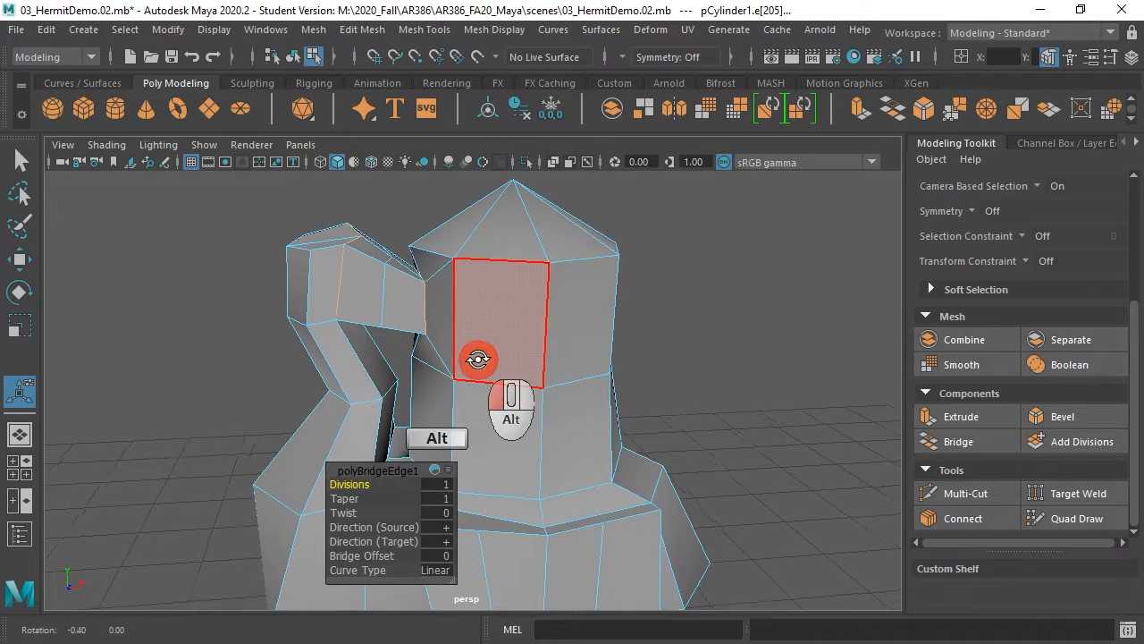
alt+drag(480, 357, 488, 334)
mouse_move(488, 335)
alt+right_down()
mouse_move(624, 316)
mouse_move(466, 341)
alt+right_up()
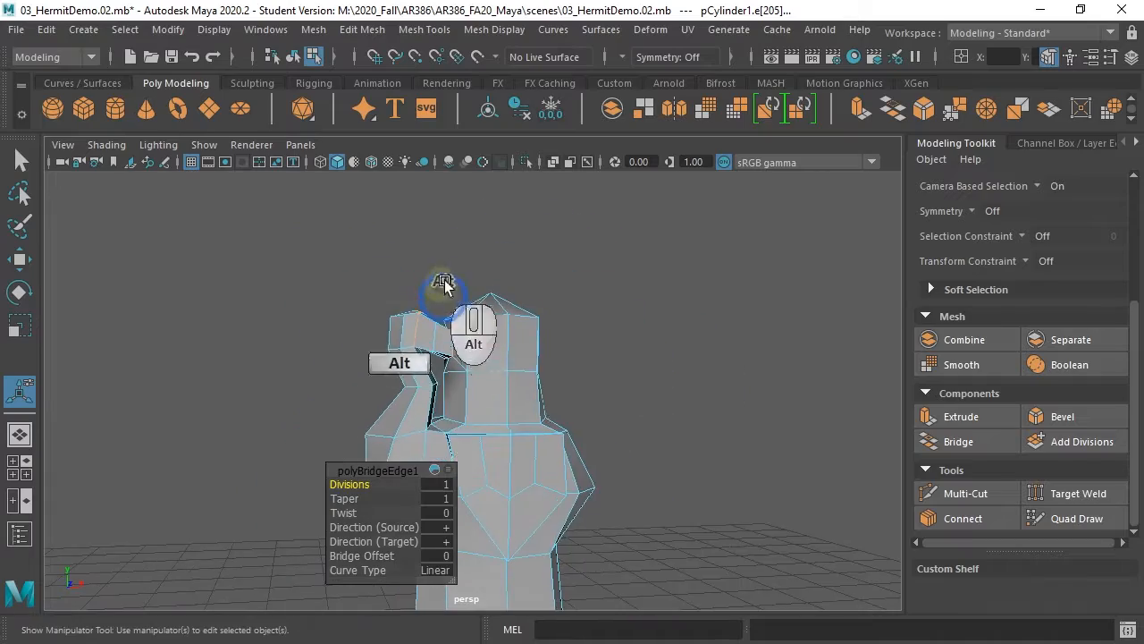
scroll(486, 149, up, 6)
alt+drag(652, 328, 511, 480)
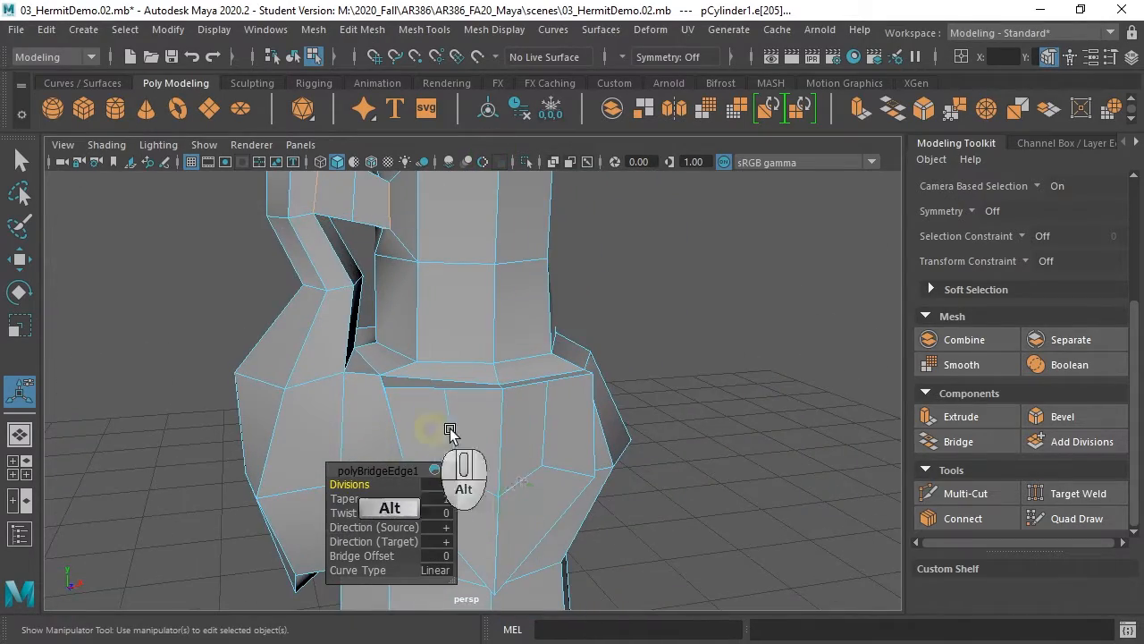
alt+drag(450, 429, 407, 402)
key(3)
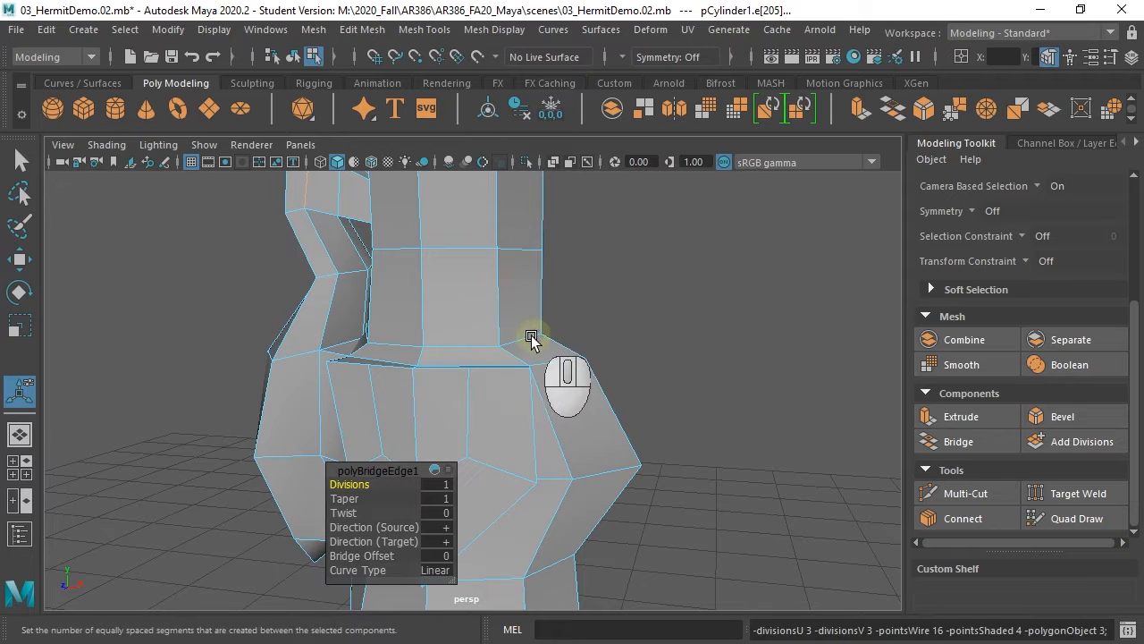
alt+drag(575, 396, 615, 384)
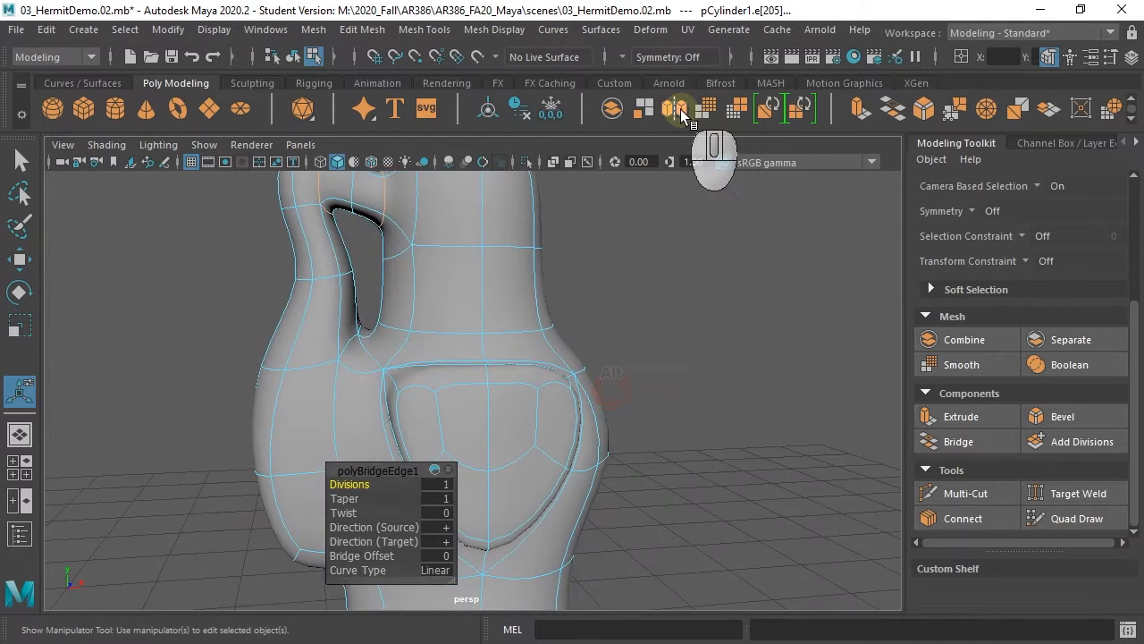
click(628, 377)
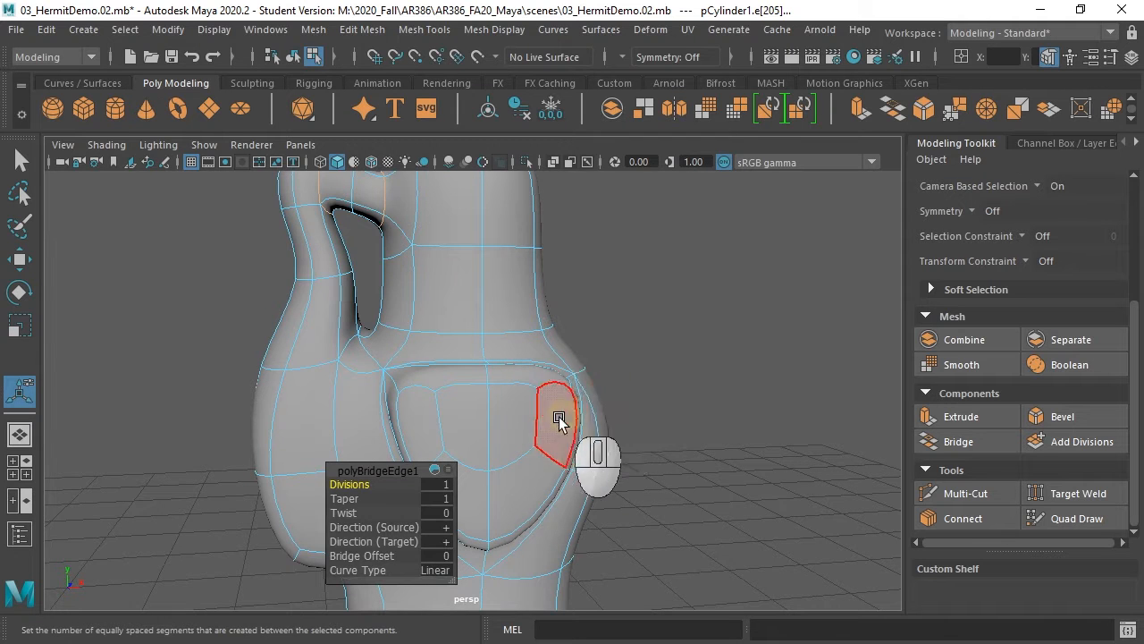
alt+drag(559, 420, 429, 411)
drag(380, 475, 224, 460)
Select the vertical edge where the front panel's side meets the body on the unsmoothed mesh, and preview it smoothed
click(20, 164)
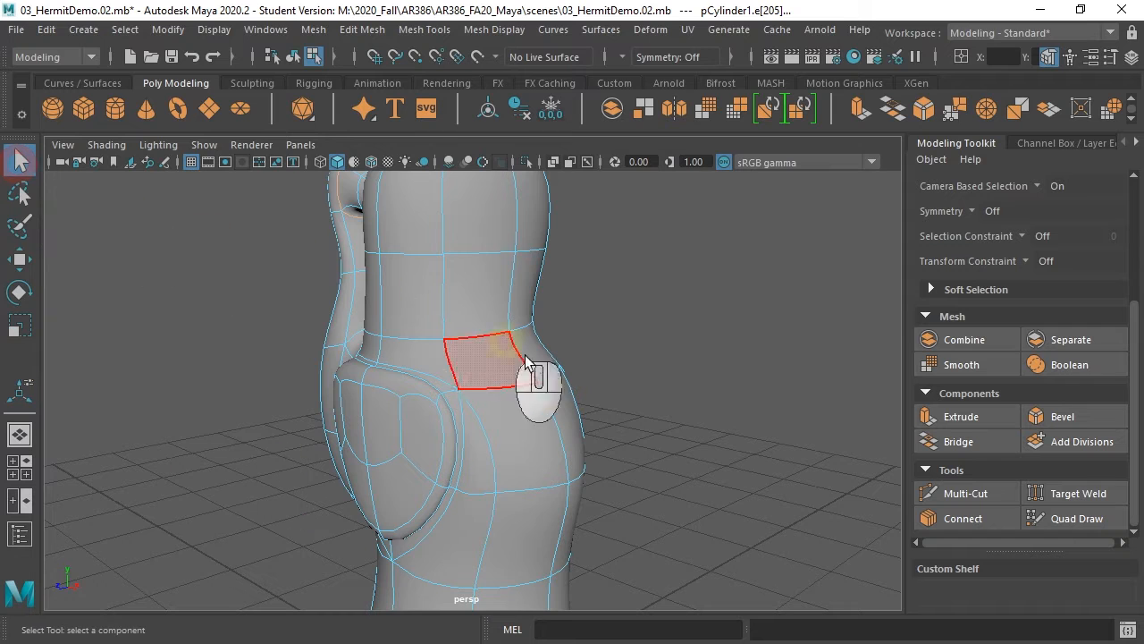
alt+drag(542, 378, 439, 407)
alt+middle_drag(439, 407, 554, 357)
alt+right_drag(622, 367, 703, 335)
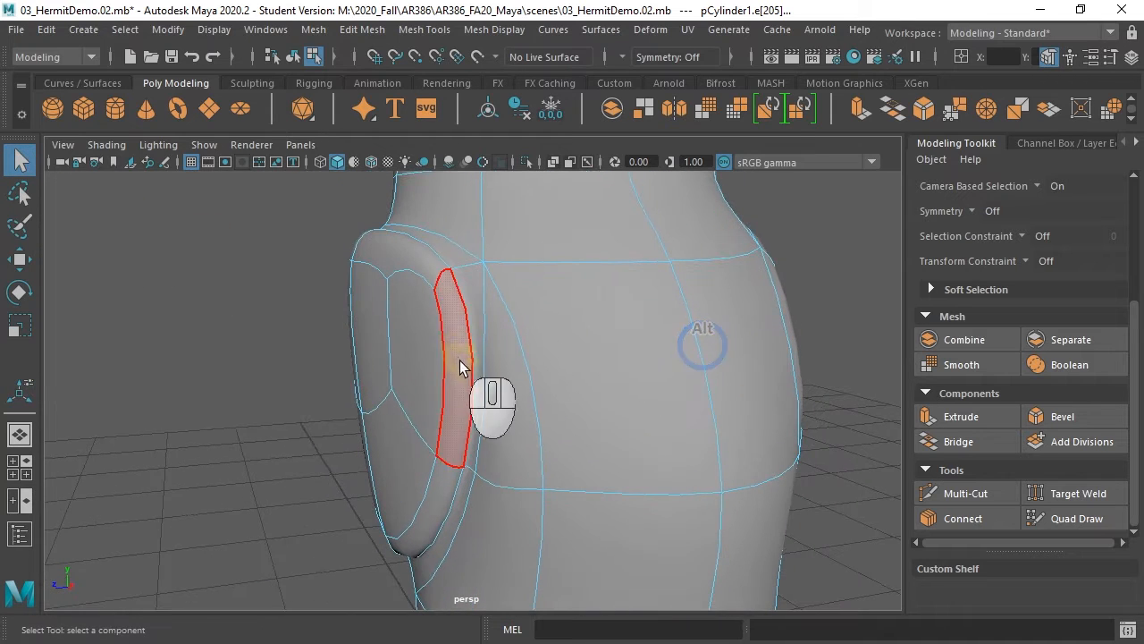
key(1)
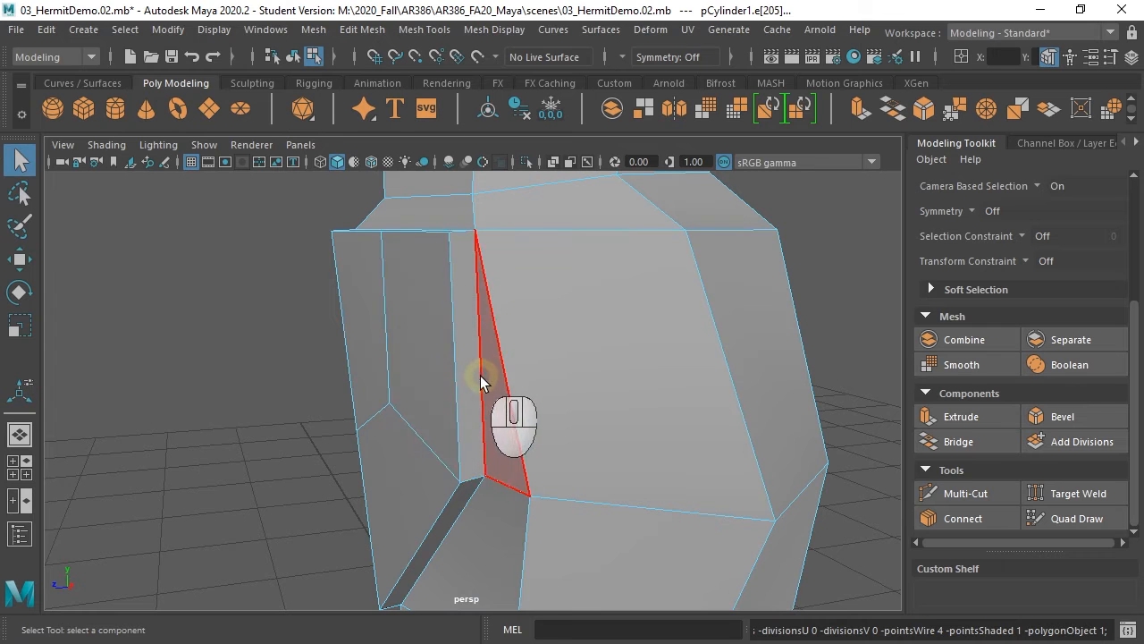
right_drag(478, 386, 482, 107)
click(475, 372)
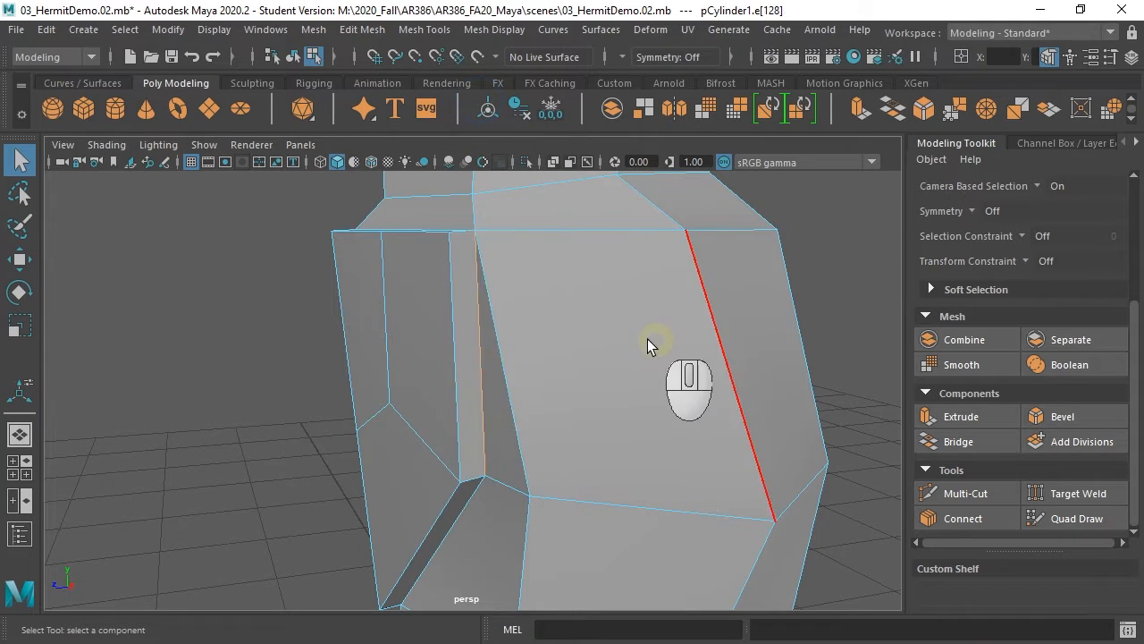
key(3)
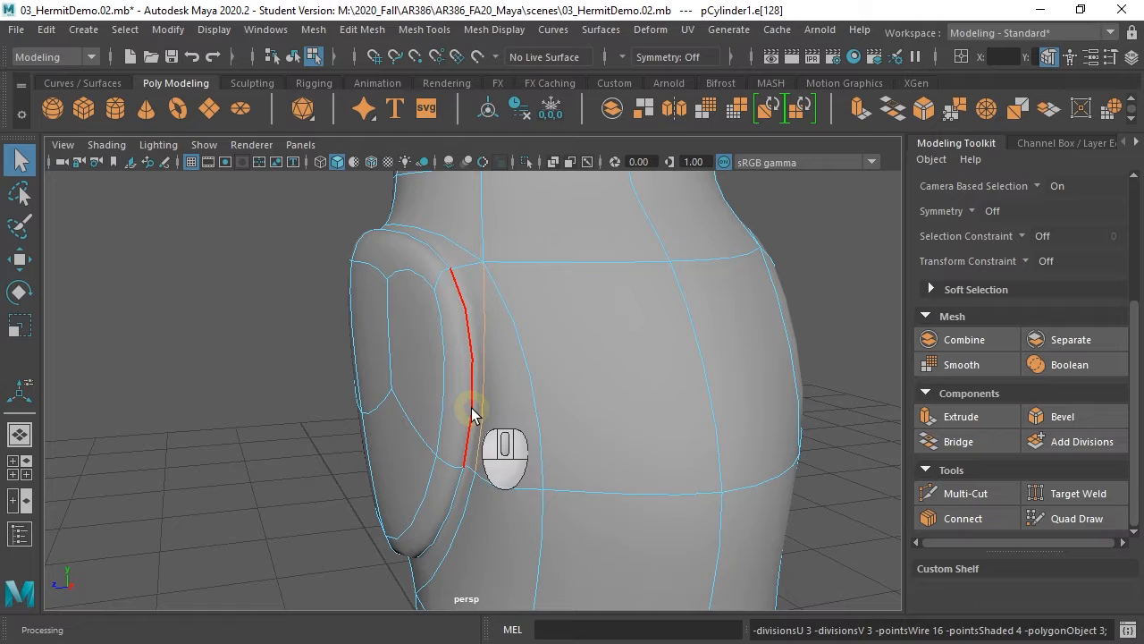
Examine the smoothed front panel's side edges where they meet the body, from several angles
alt+drag(703, 358, 819, 332)
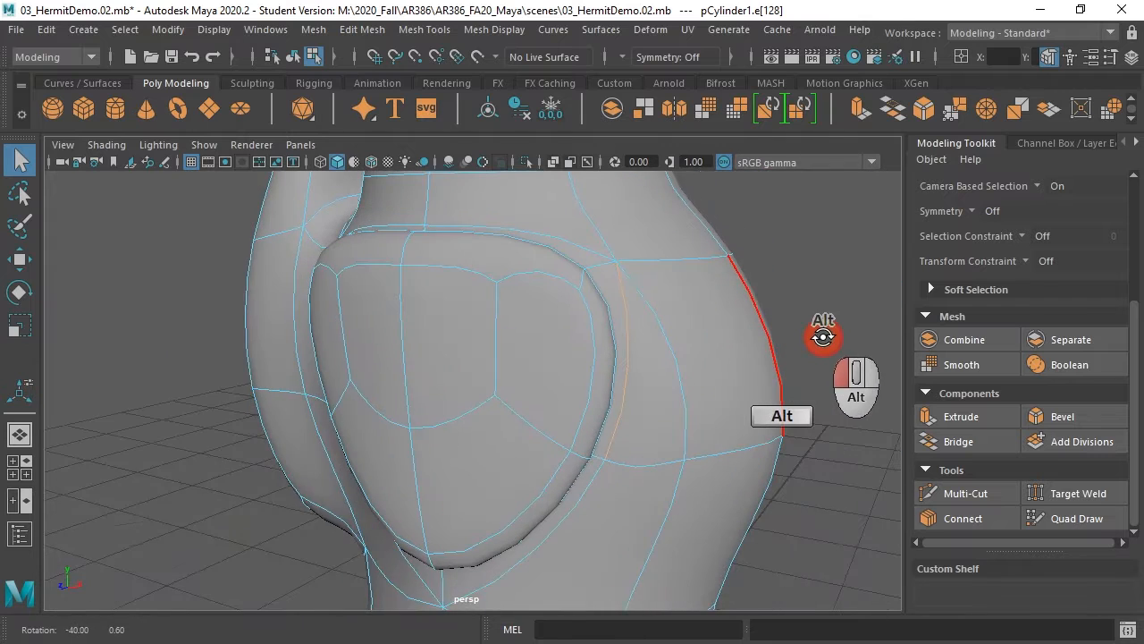
alt+drag(659, 365, 610, 377)
double_click(561, 363)
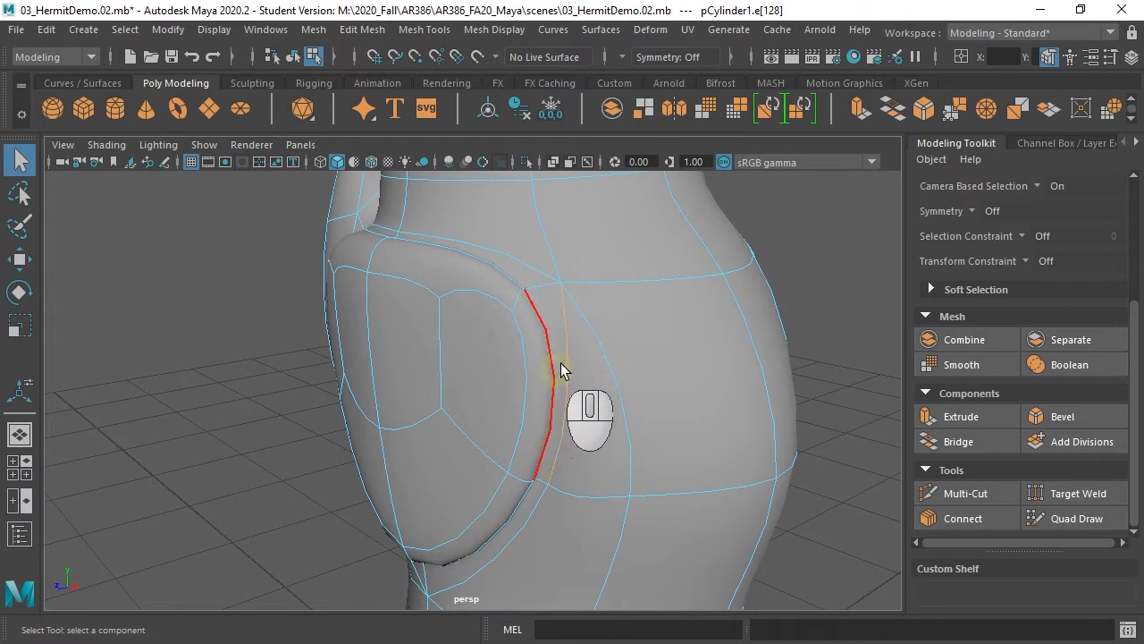
click(476, 422)
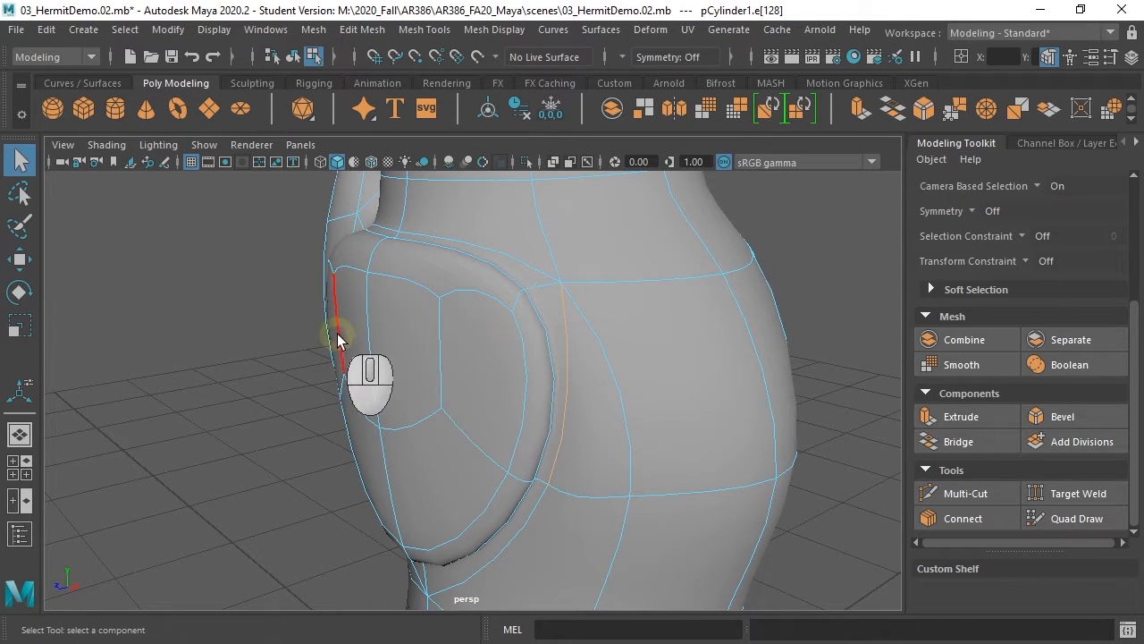
click(266, 363)
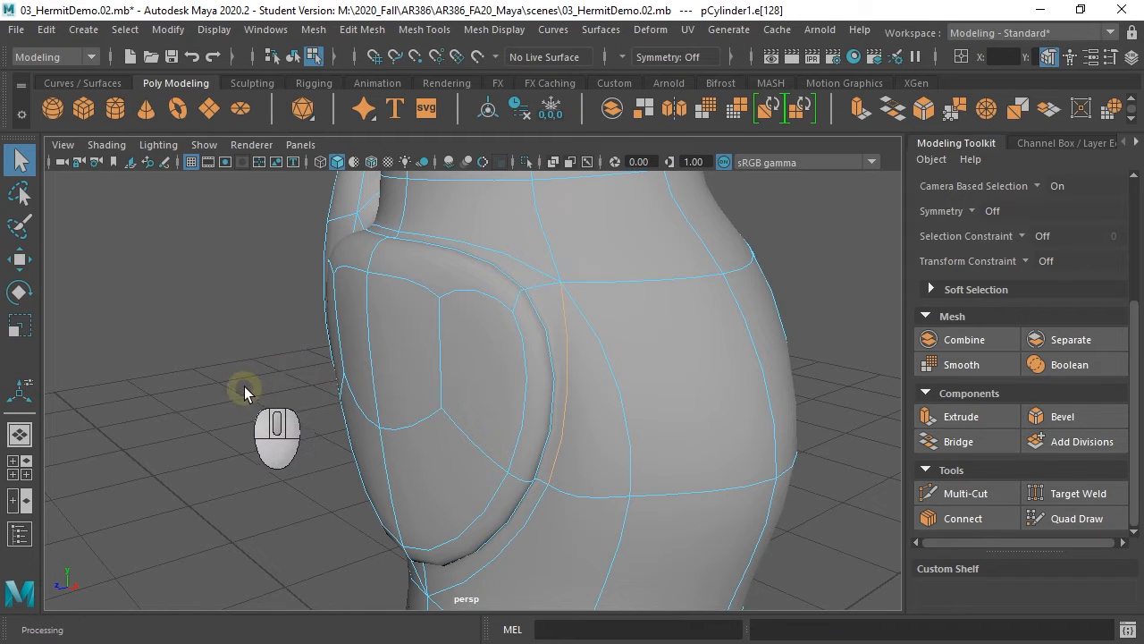
alt+drag(497, 349, 434, 358)
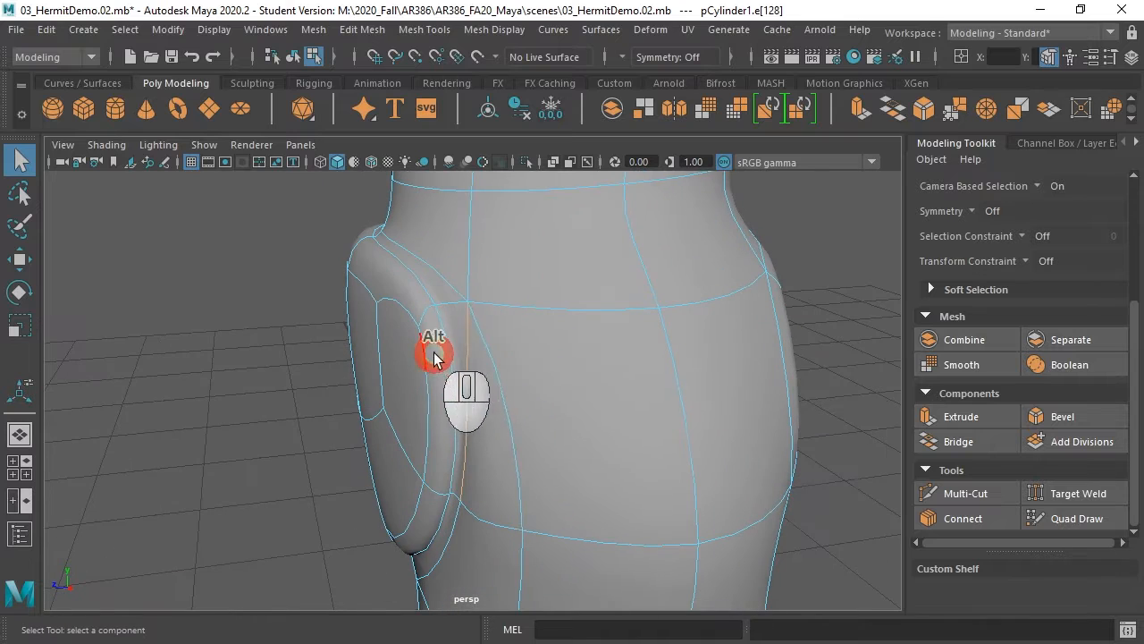
click(444, 362)
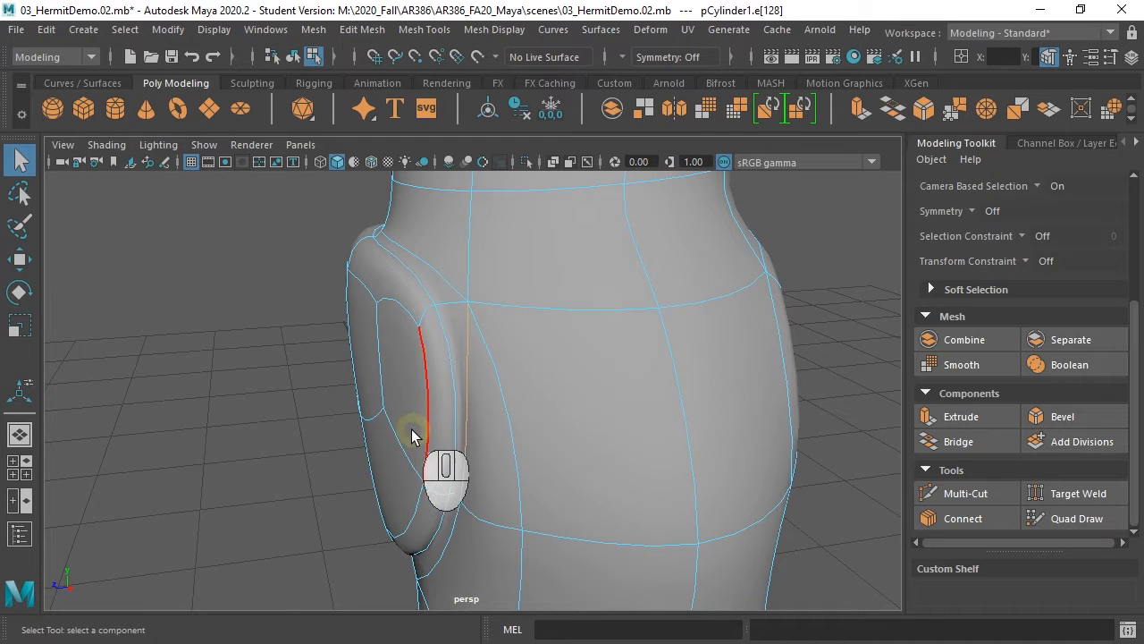
click(450, 351)
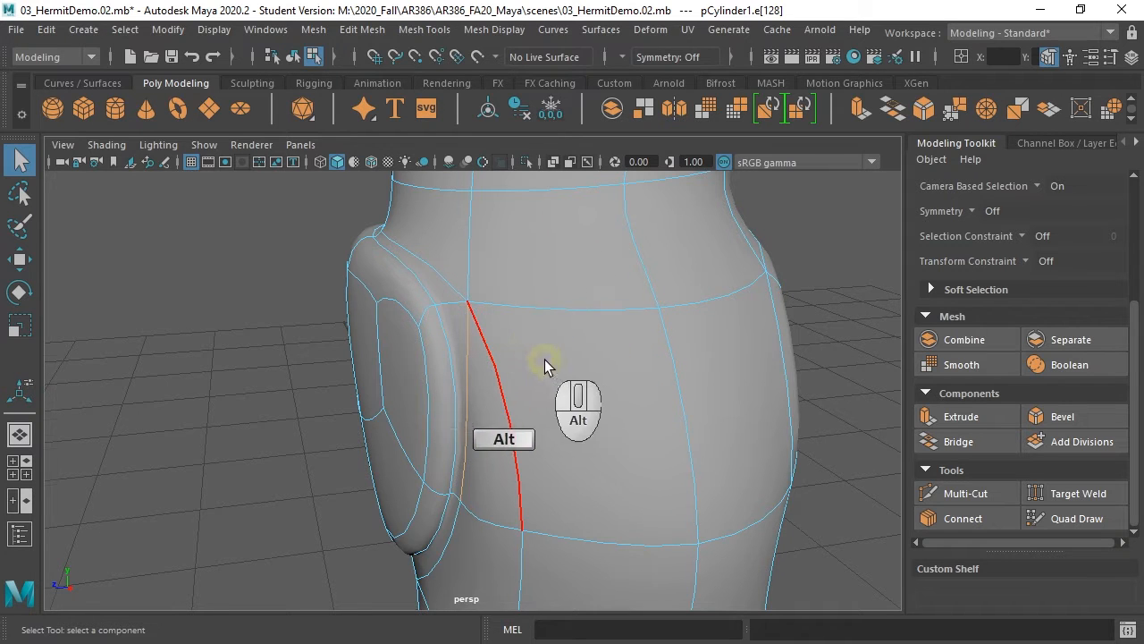
mouse_move(544, 360)
alt+mouse_down()
mouse_move(498, 338)
mouse_move(577, 292)
mouse_move(542, 358)
mouse_move(562, 368)
mouse_move(554, 362)
alt+mouse_up()
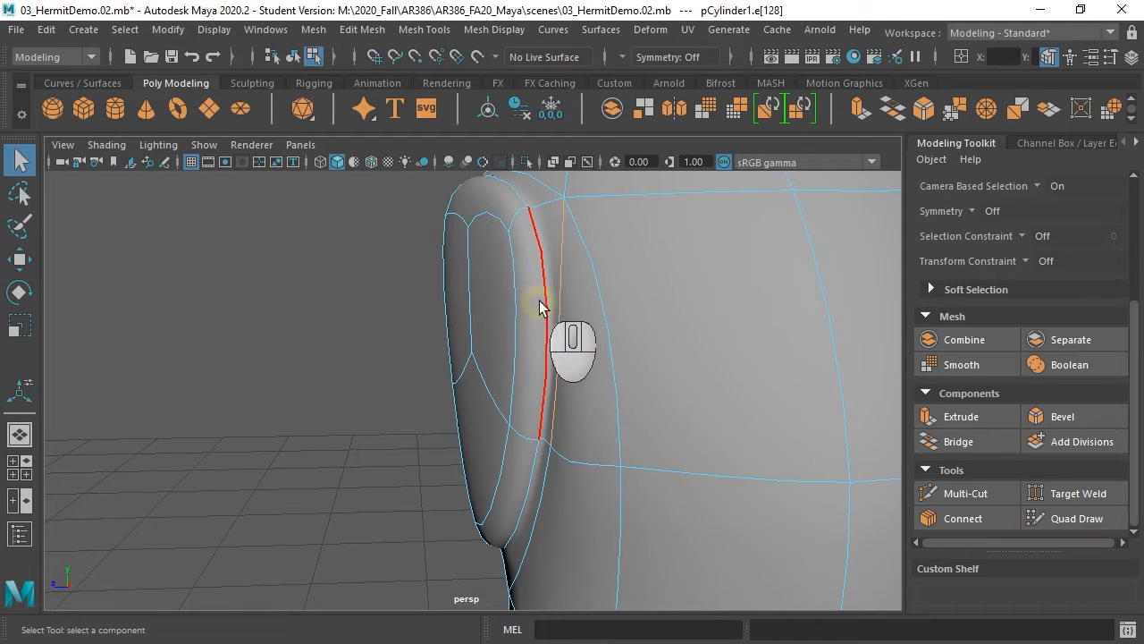
Select the edge loop around the front panel's side and move it along Z toward the panel's front rim on the unsmoothed mesh
double_click(544, 284)
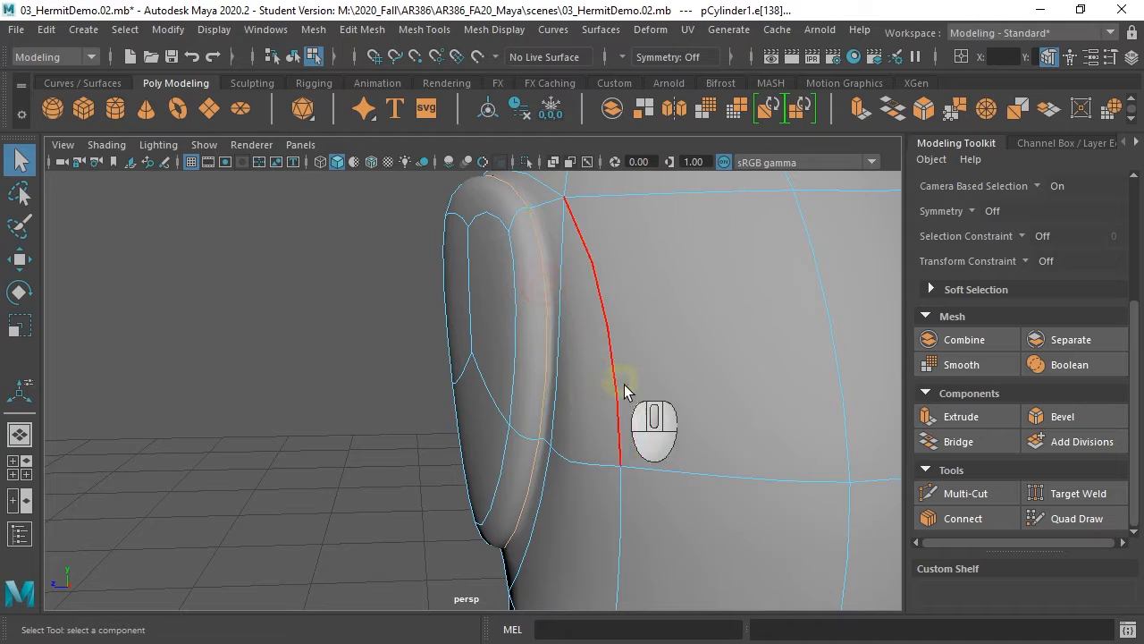
alt+drag(586, 376, 630, 401)
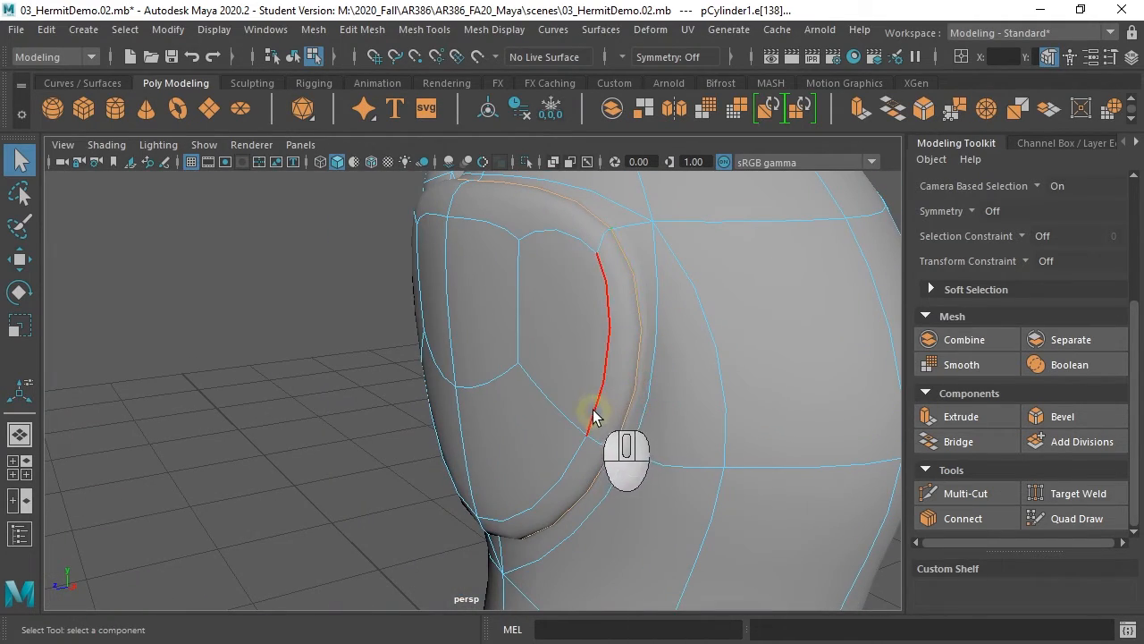
key(1)
alt+drag(567, 383, 499, 429)
key(w)
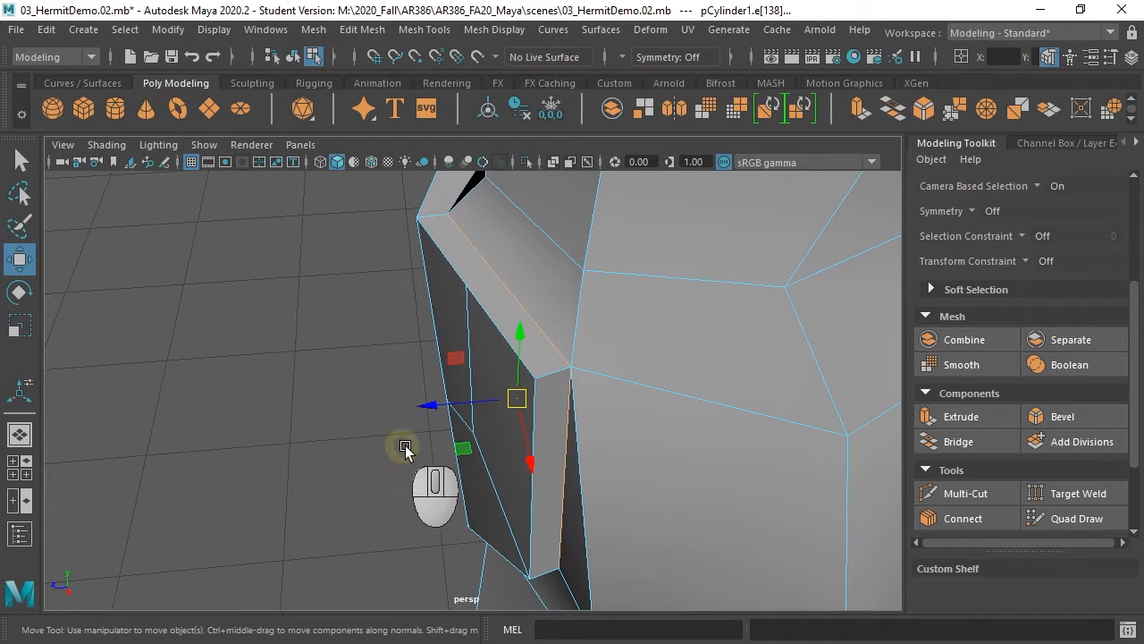
mouse_move(427, 409)
mouse_down()
mouse_move(404, 411)
mouse_move(442, 313)
mouse_move(545, 289)
mouse_move(723, 332)
mouse_move(735, 353)
mouse_move(452, 409)
mouse_move(441, 429)
mouse_move(349, 459)
mouse_move(375, 411)
mouse_move(471, 365)
mouse_move(417, 358)
mouse_move(504, 363)
mouse_move(330, 358)
mouse_move(354, 367)
mouse_up()
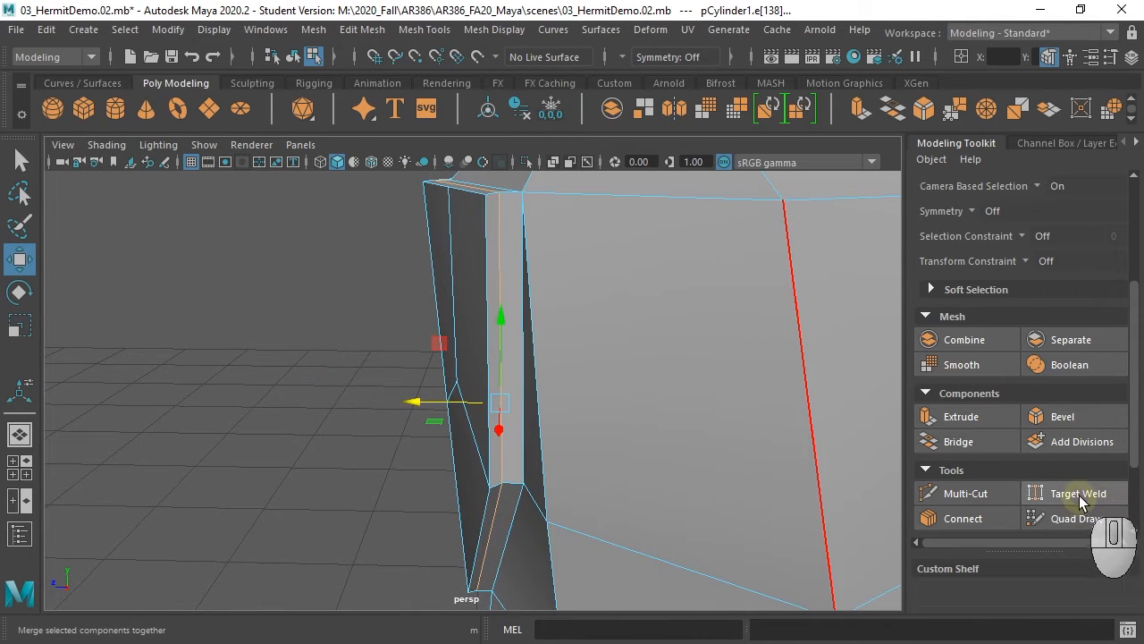
Use Target Weld to merge the moved loop's edges with the panel's front rim edges all around the panel
click(1079, 497)
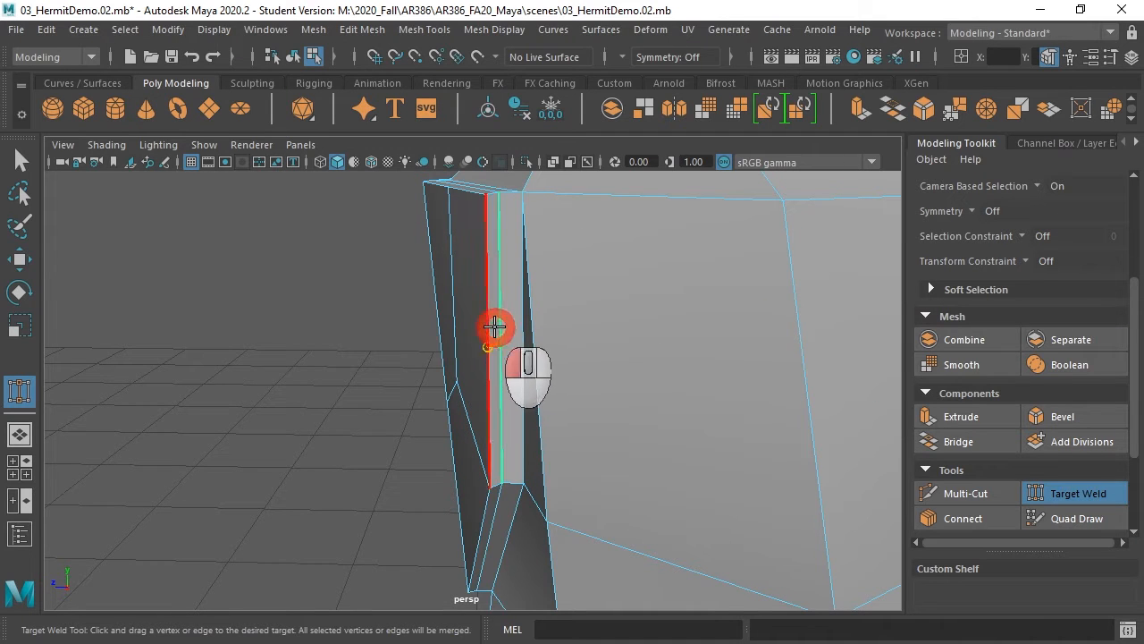
alt+drag(506, 323, 298, 470)
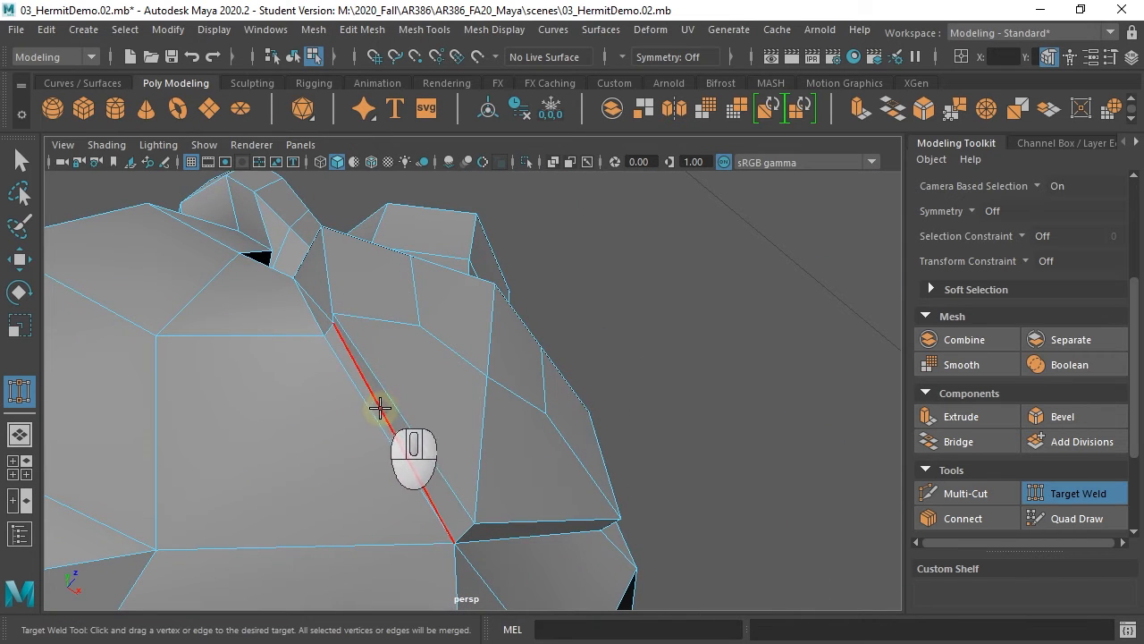
alt+drag(369, 415, 425, 503)
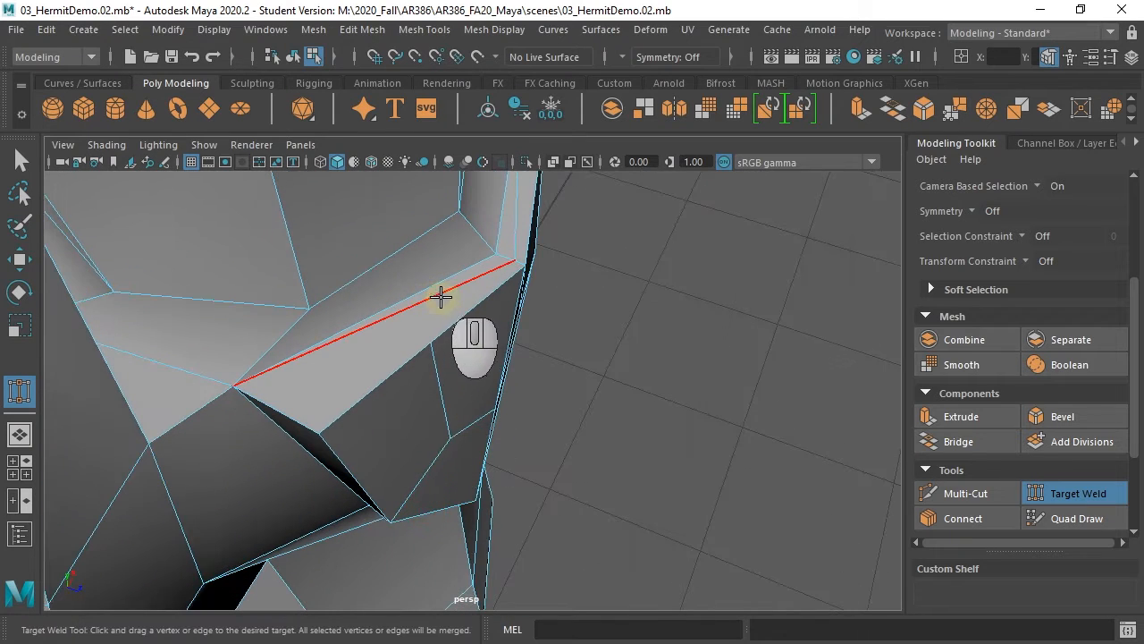
drag(424, 284, 359, 307)
alt+drag(358, 307, 230, 274)
key(q)
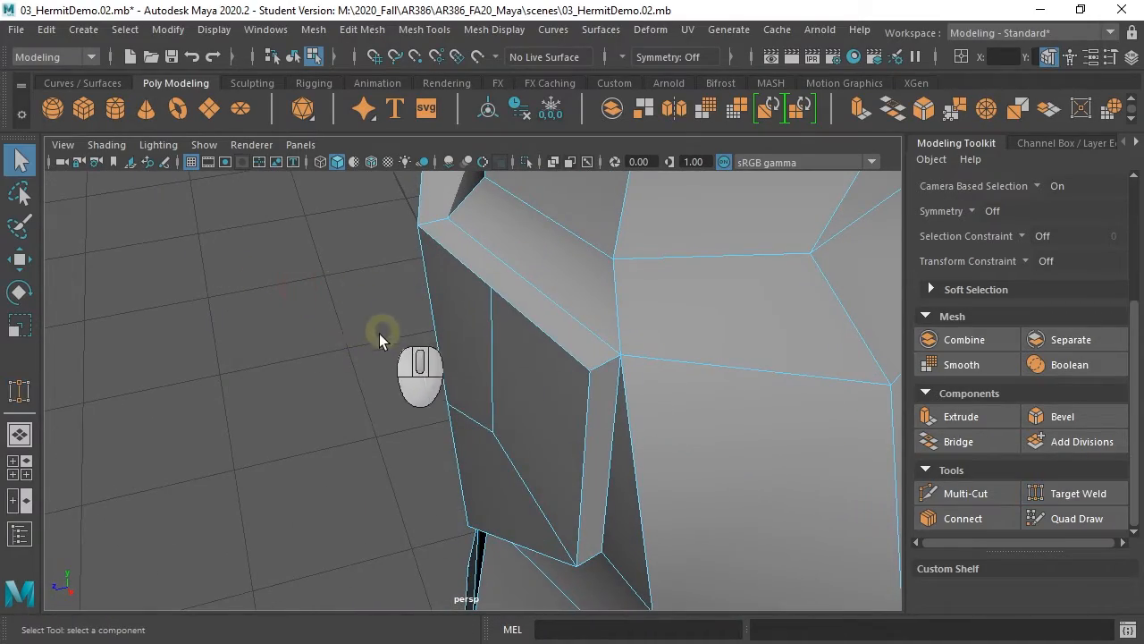
Preview the mesh smoothed and examine the welded front panel, the bridged arm and the head from several angles
alt+drag(381, 334, 523, 366)
key(3)
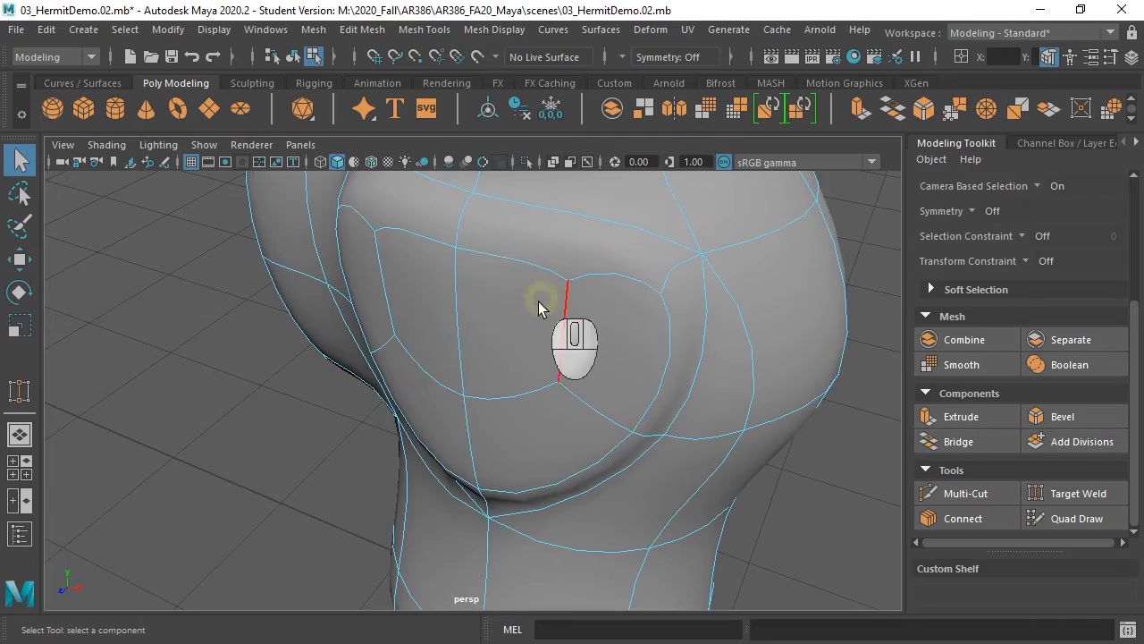
alt+drag(539, 299, 494, 315)
alt+right_drag(403, 317, 355, 317)
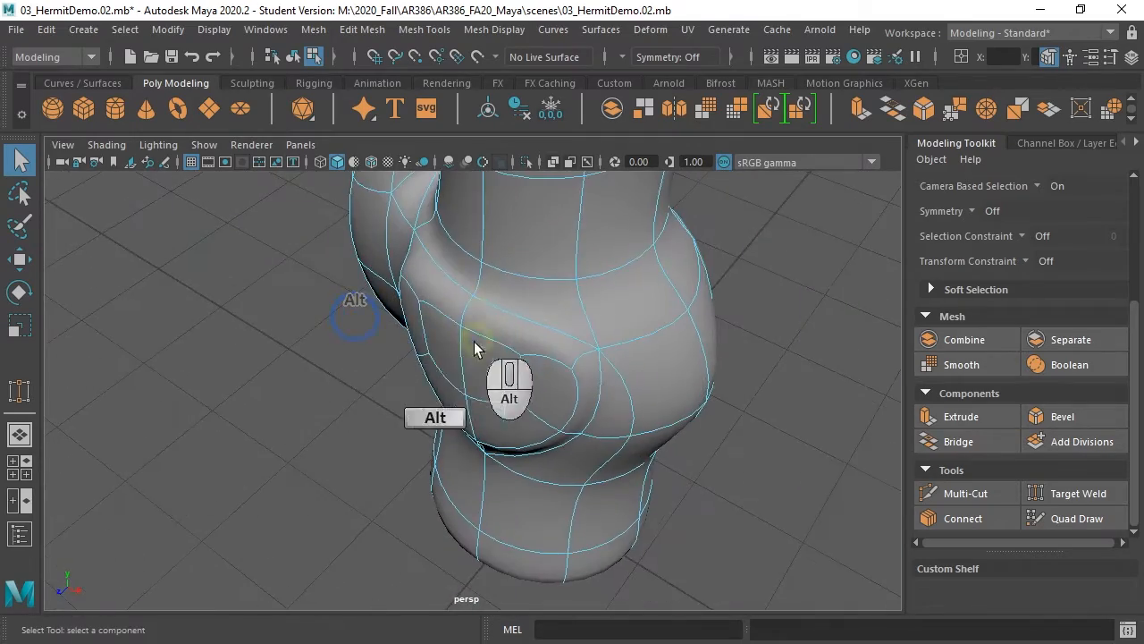
alt+drag(475, 348, 569, 322)
alt+middle_drag(511, 255, 516, 390)
alt+middle_drag(472, 362, 475, 450)
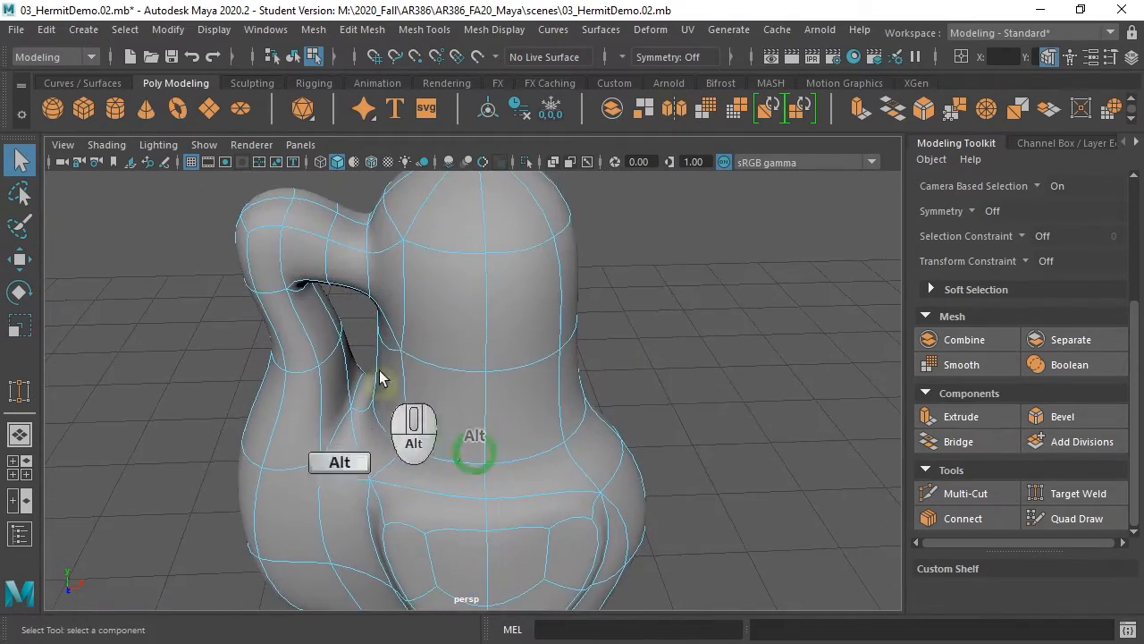
alt+drag(441, 405, 464, 416)
click(487, 355)
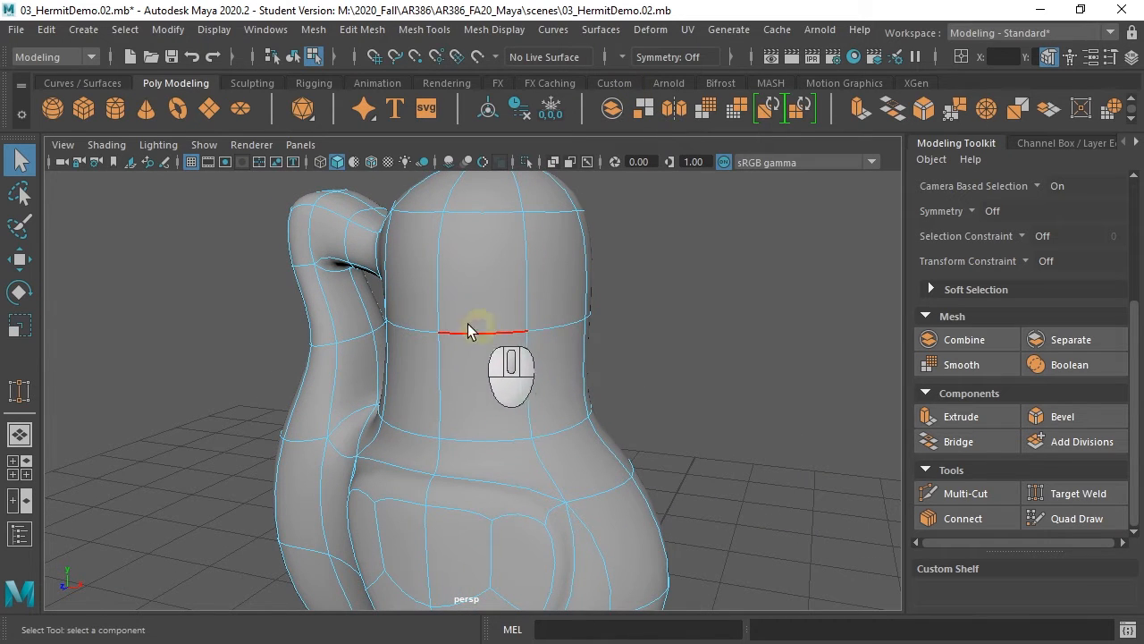
alt+drag(468, 331, 503, 320)
click(495, 318)
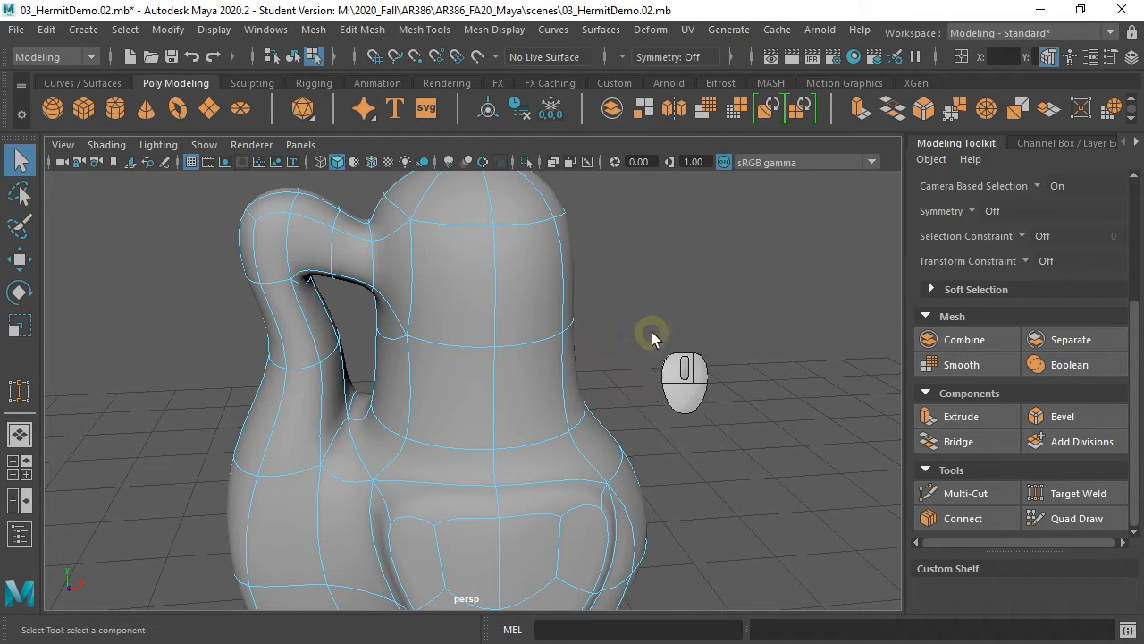
On the unsmoothed mesh, select the lower front face of the head on the raised-arm side, using the maximized front view
key(1)
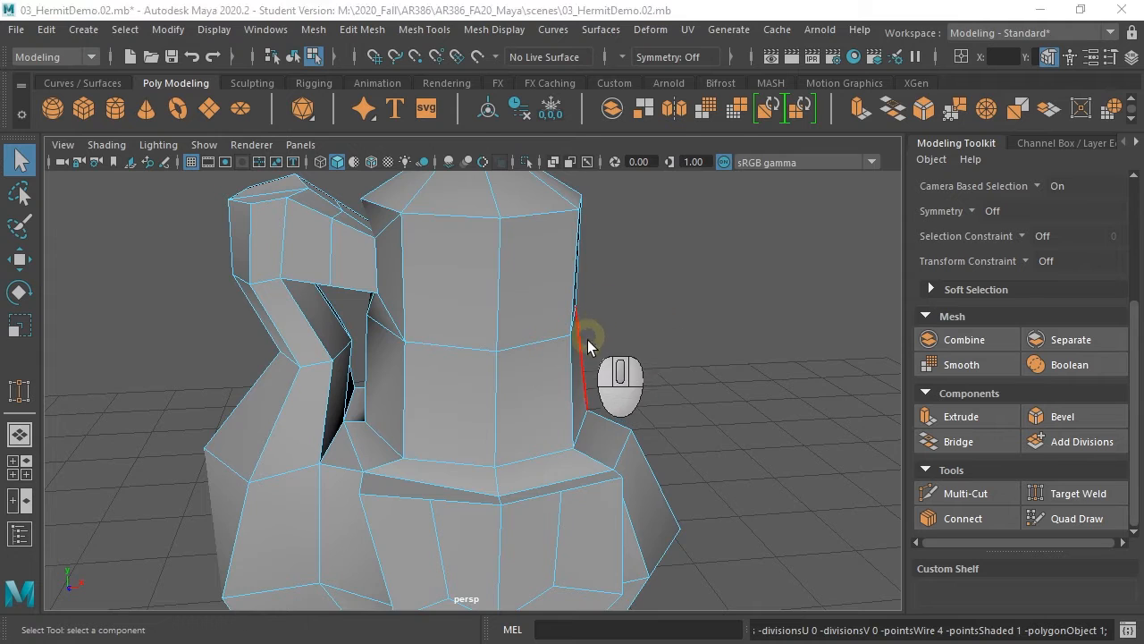
key(space)
alt+middle_drag(386, 472, 388, 401)
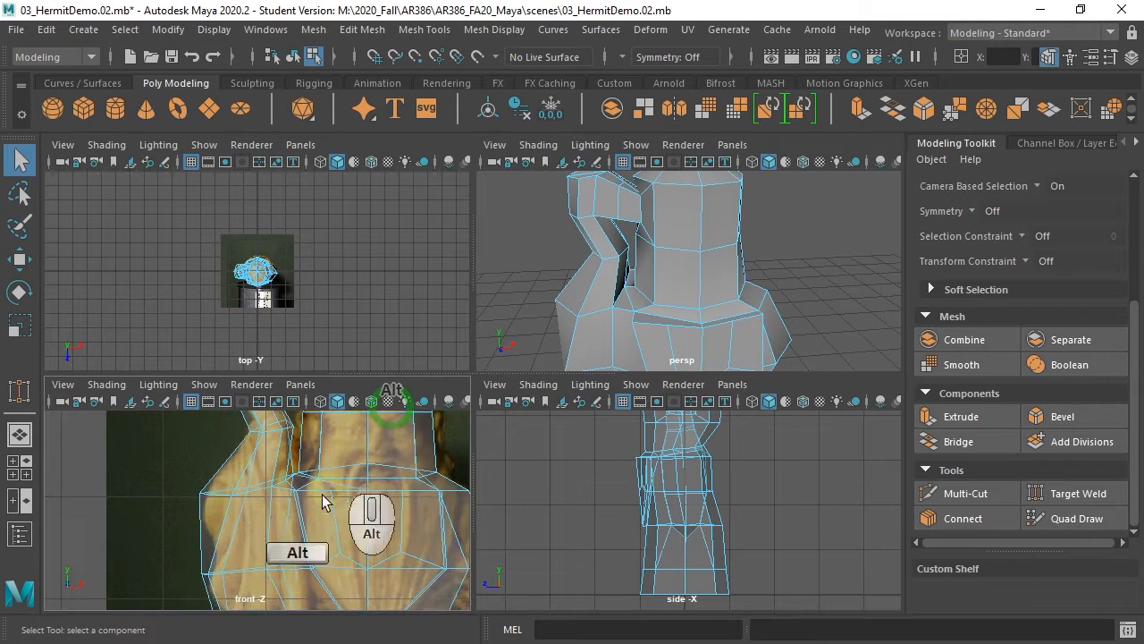
alt+right_drag(356, 423, 440, 469)
alt+middle_drag(382, 484, 326, 576)
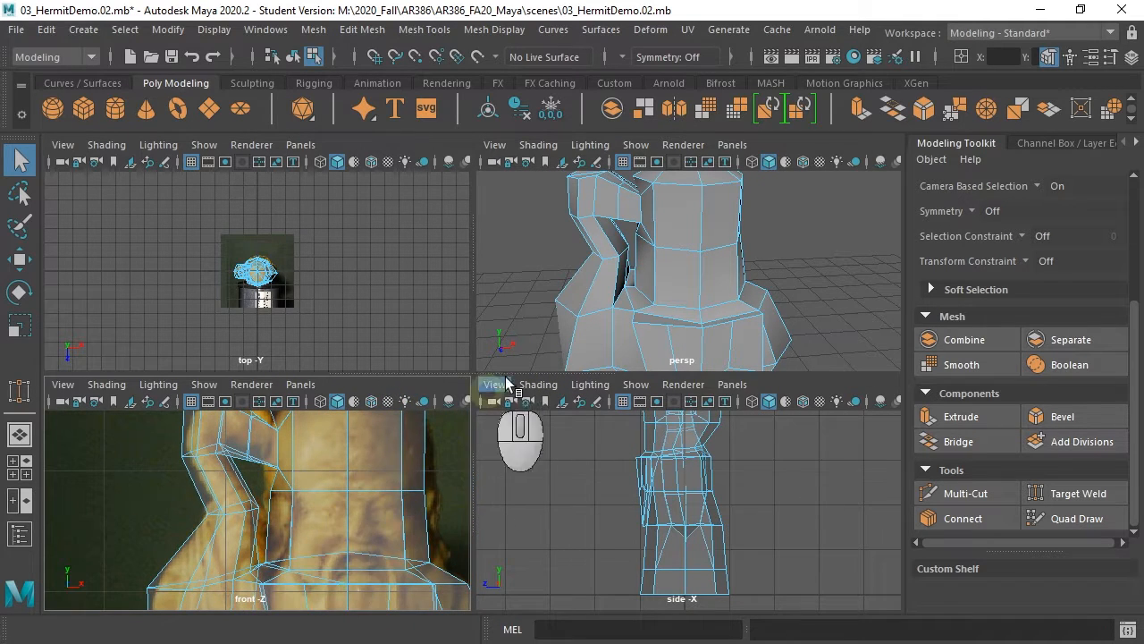
alt+middle_drag(365, 502, 332, 435)
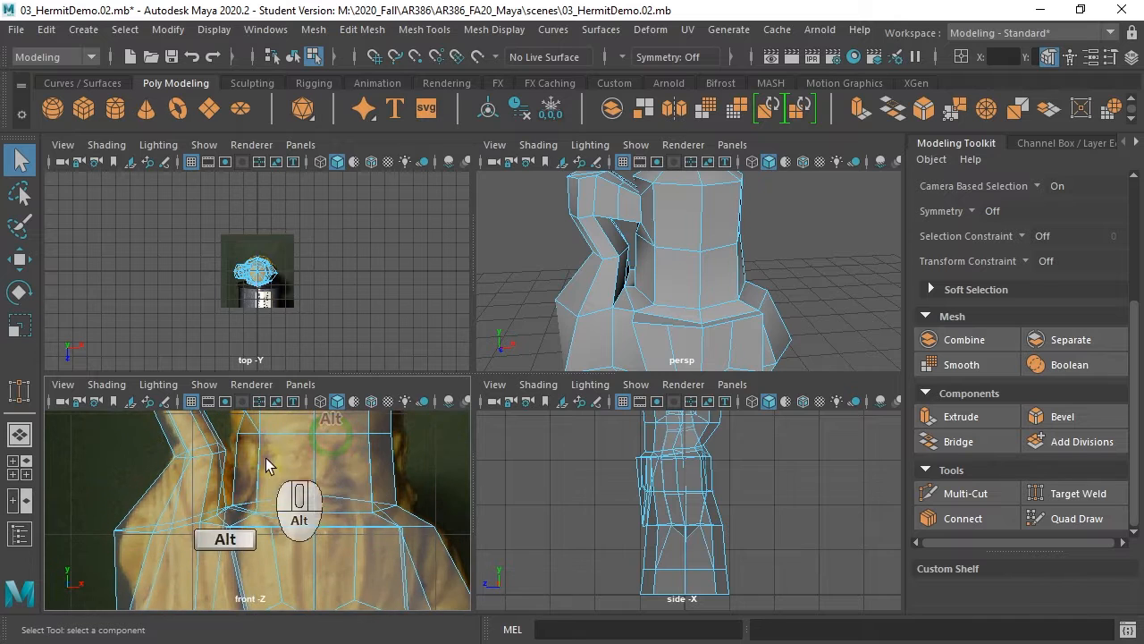
alt+middle_click(344, 536)
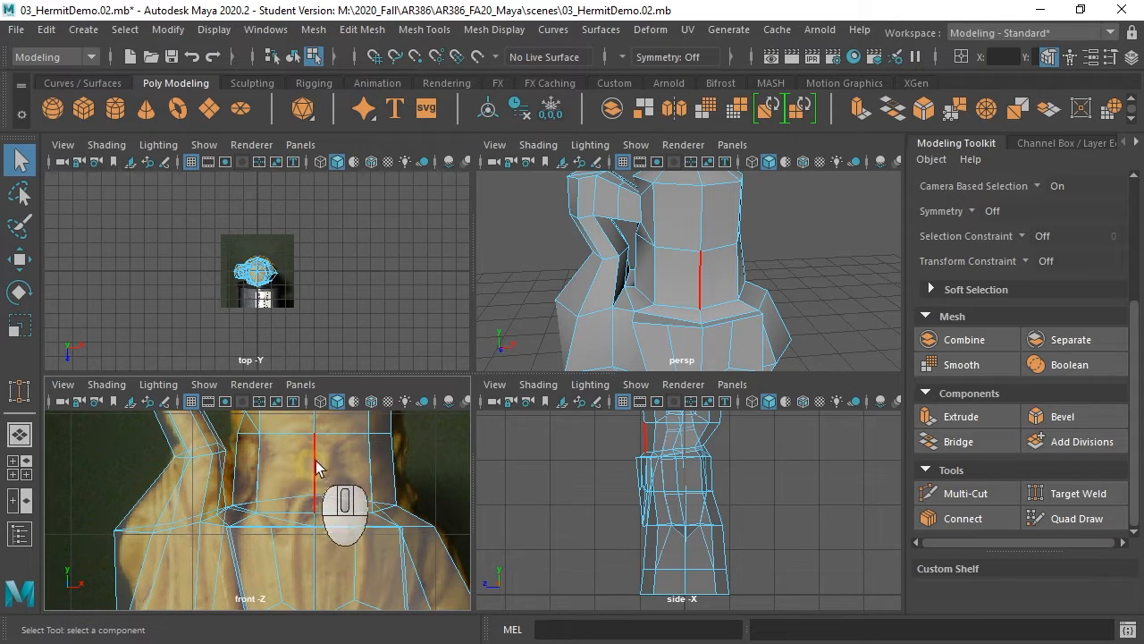
key(space)
alt+drag(605, 352, 493, 324)
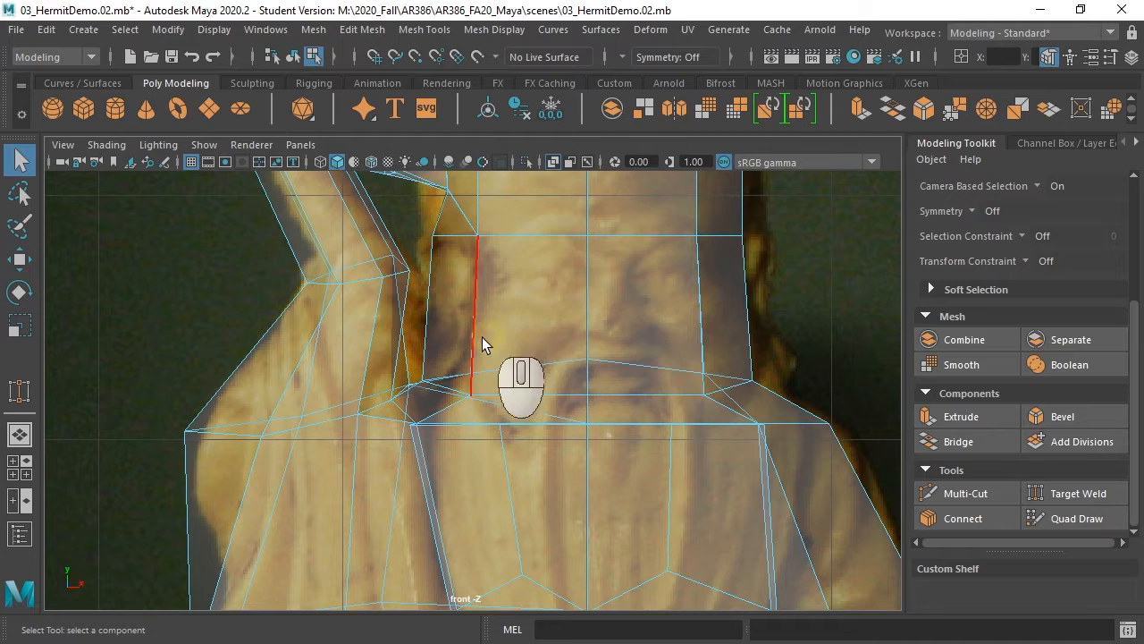
right_drag(550, 330, 536, 209)
click(523, 310)
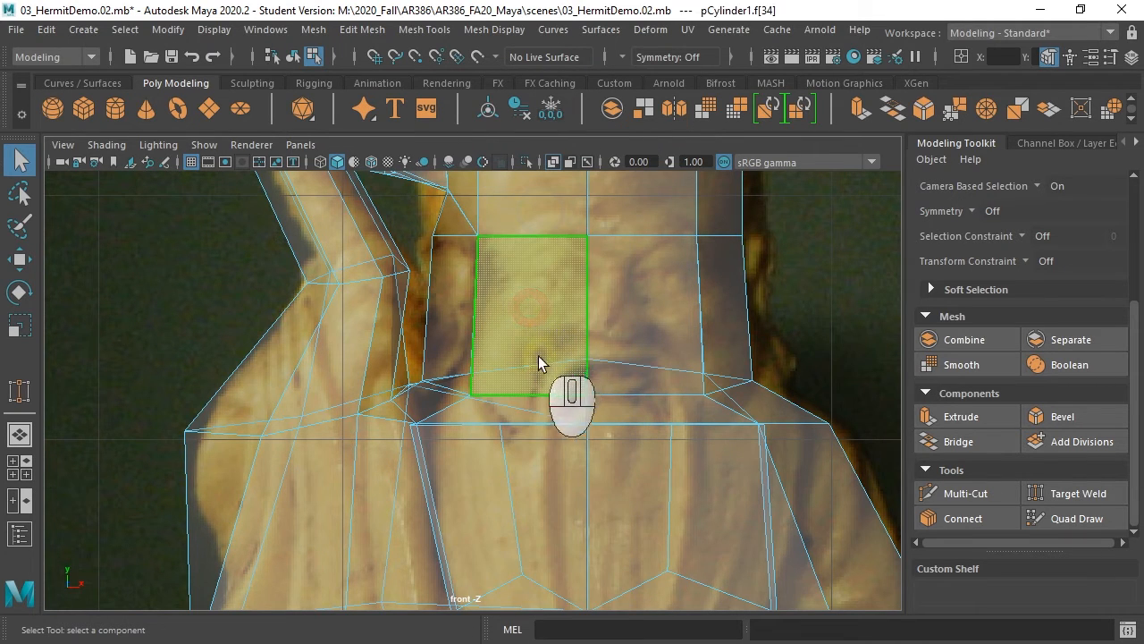
Check the selected head face in the perspective view and select both lower front head faces in the front view
key(space)
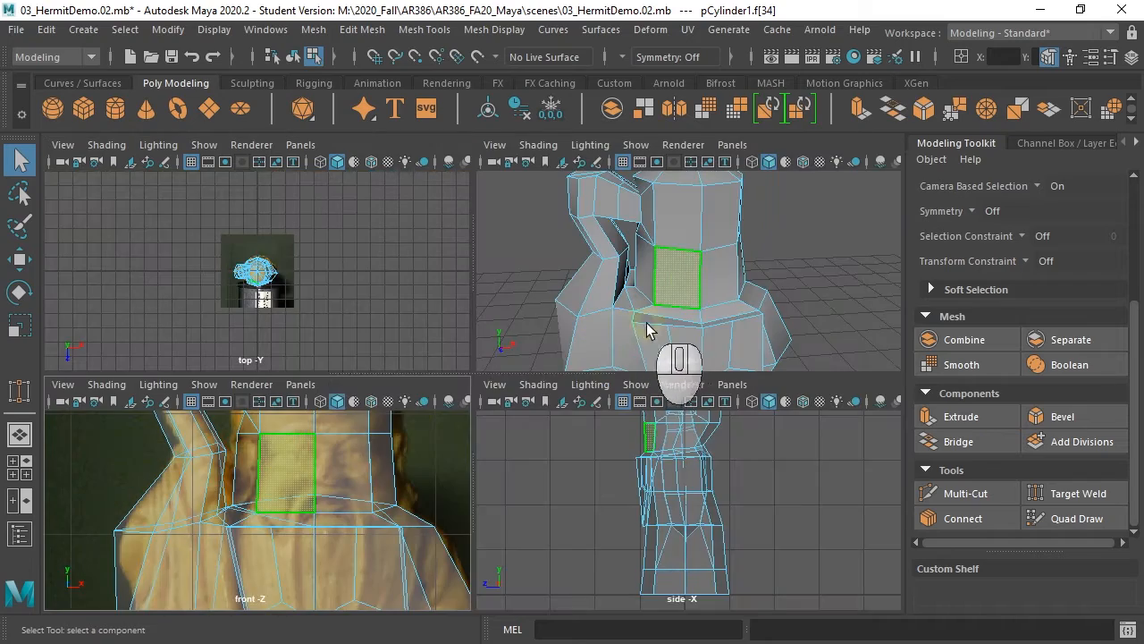
mouse_move(711, 287)
alt+mouse_down()
mouse_move(473, 255)
mouse_move(301, 254)
mouse_move(590, 254)
mouse_move(700, 279)
alt+mouse_up()
key(space)
alt+drag(542, 320, 567, 319)
key(space)
key(space)
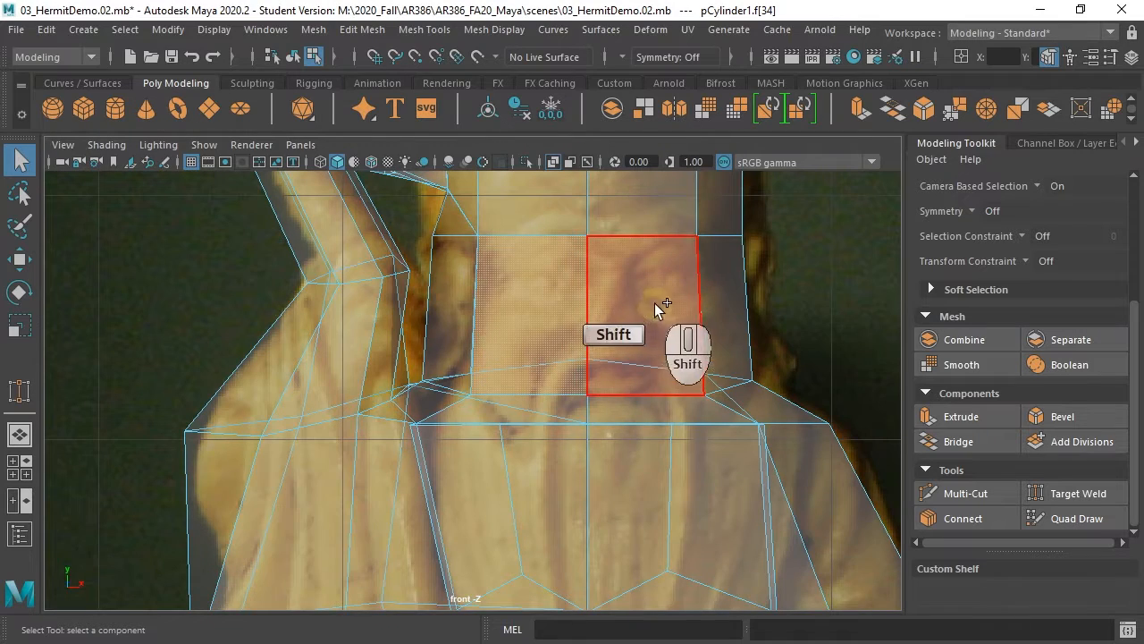
shift+double_click(639, 307)
click(623, 348)
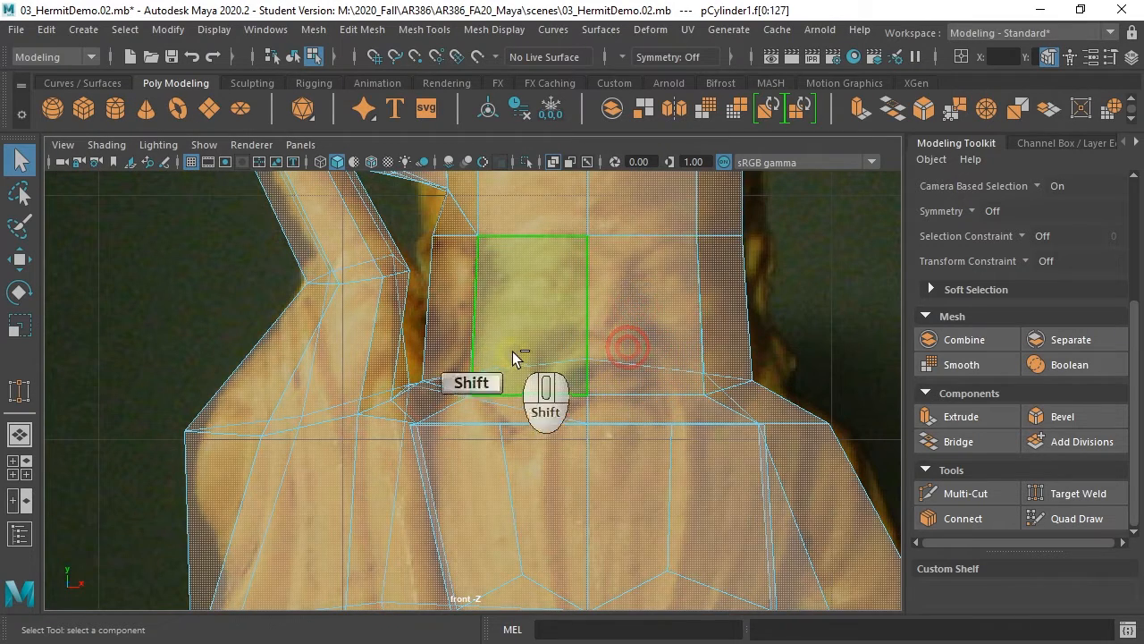
click(886, 263)
click(616, 313)
shift+click(529, 325)
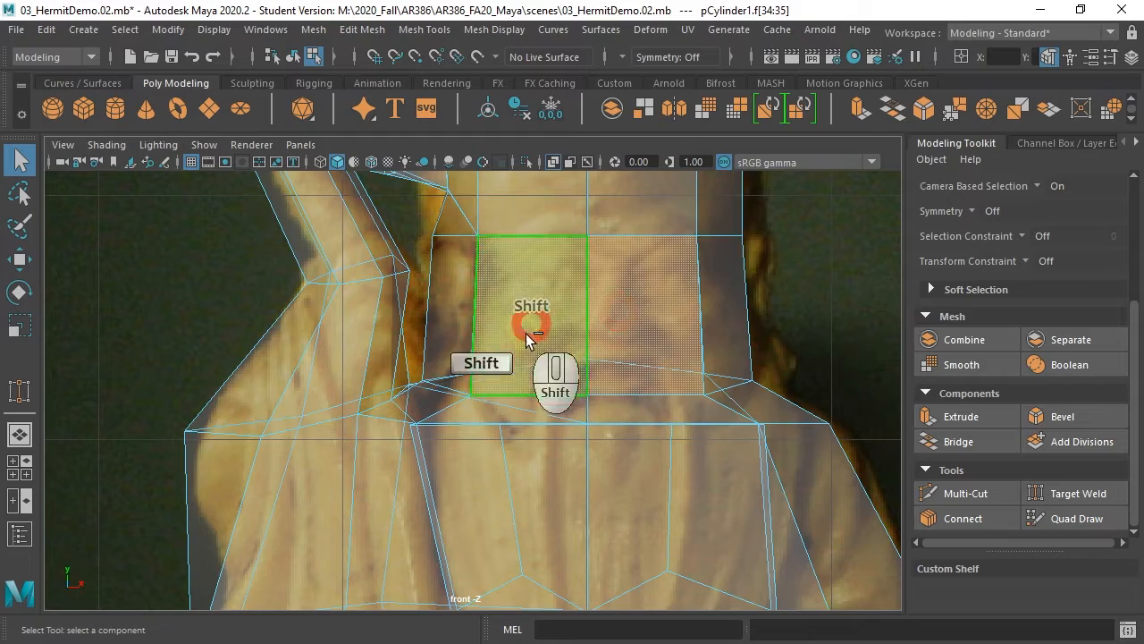
Compare the two selected head faces in the perspective view with the face on the front reference image
key(space)
key(space)
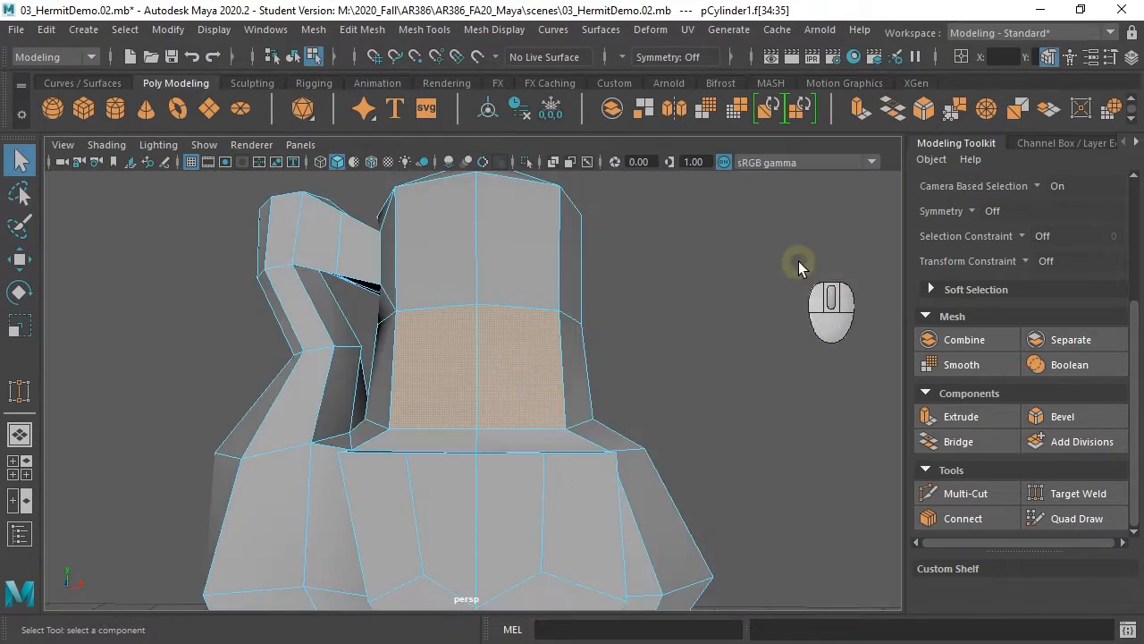
alt+drag(799, 263, 670, 332)
shift+click(560, 363)
key(space)
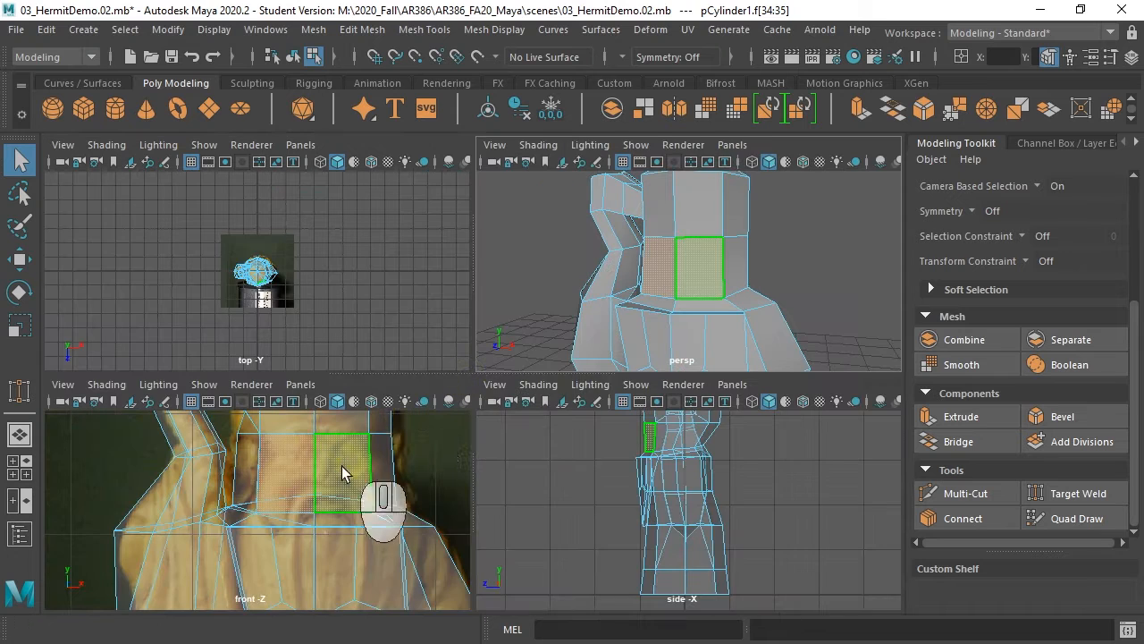
key(space)
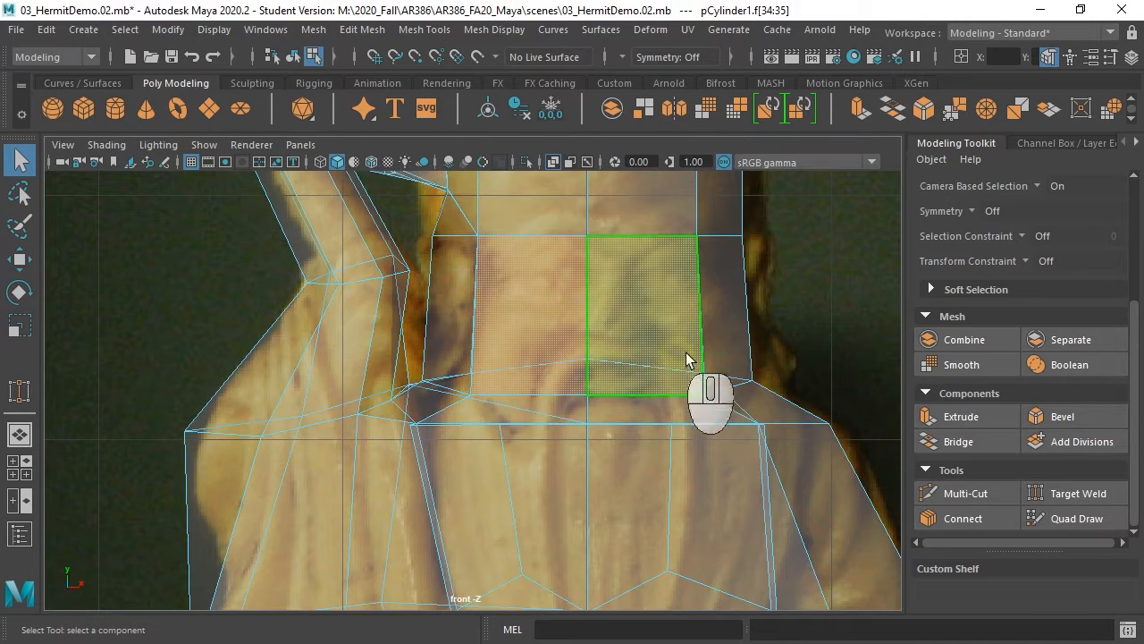
Extrude the two selected head faces with Keep Faces Together off, shrinking and raising them into small eye faces matching the front reference
click(974, 418)
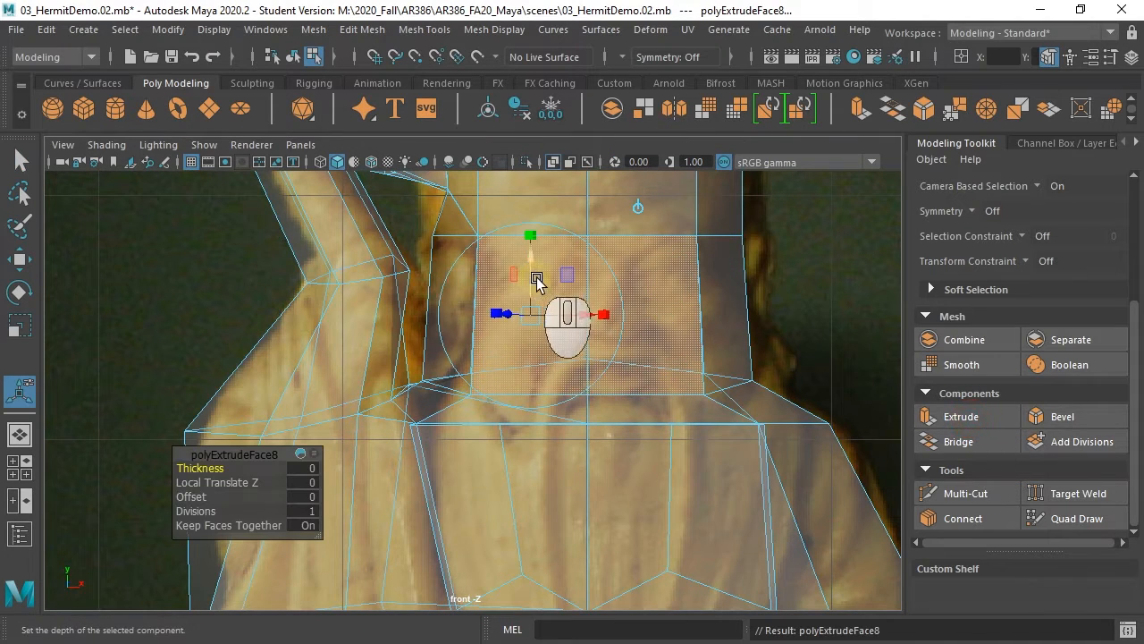
click(533, 236)
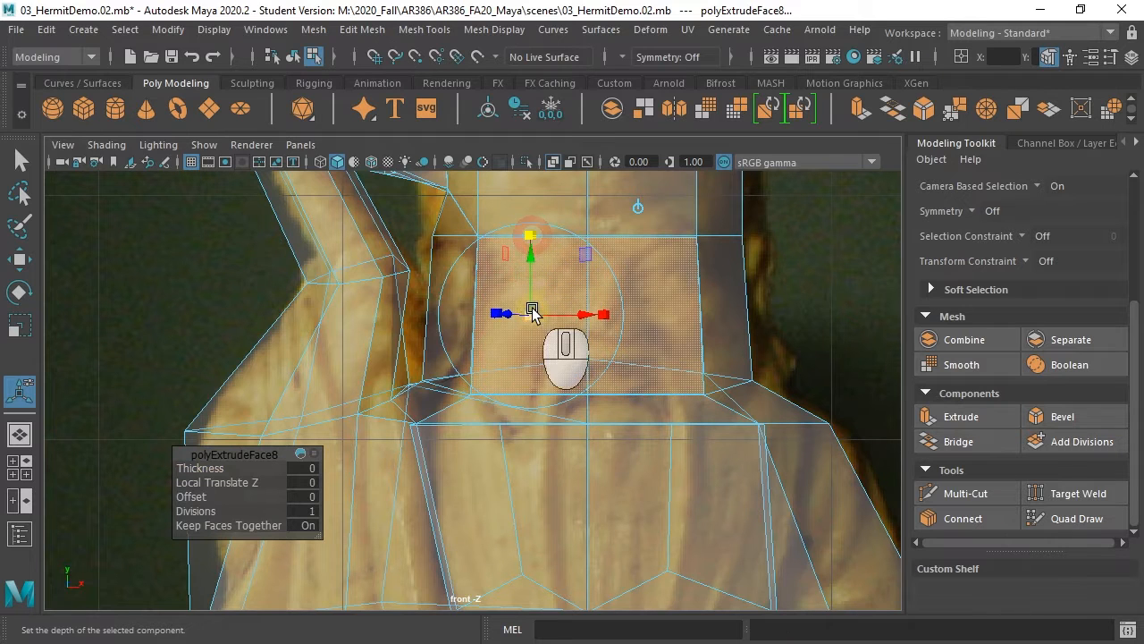
drag(530, 315, 492, 335)
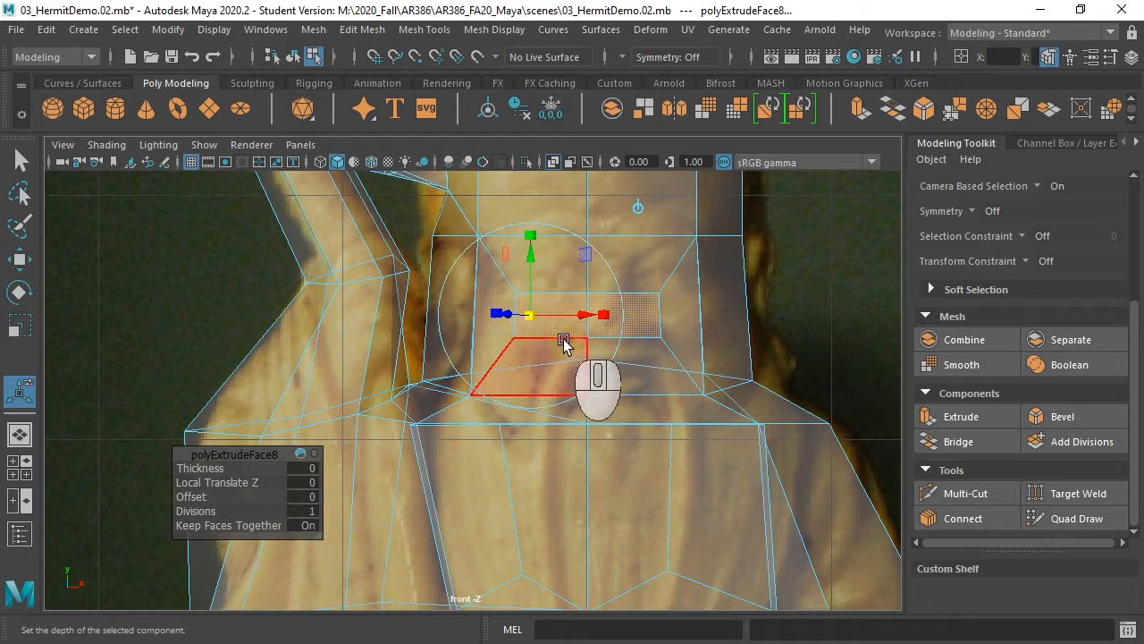
click(306, 526)
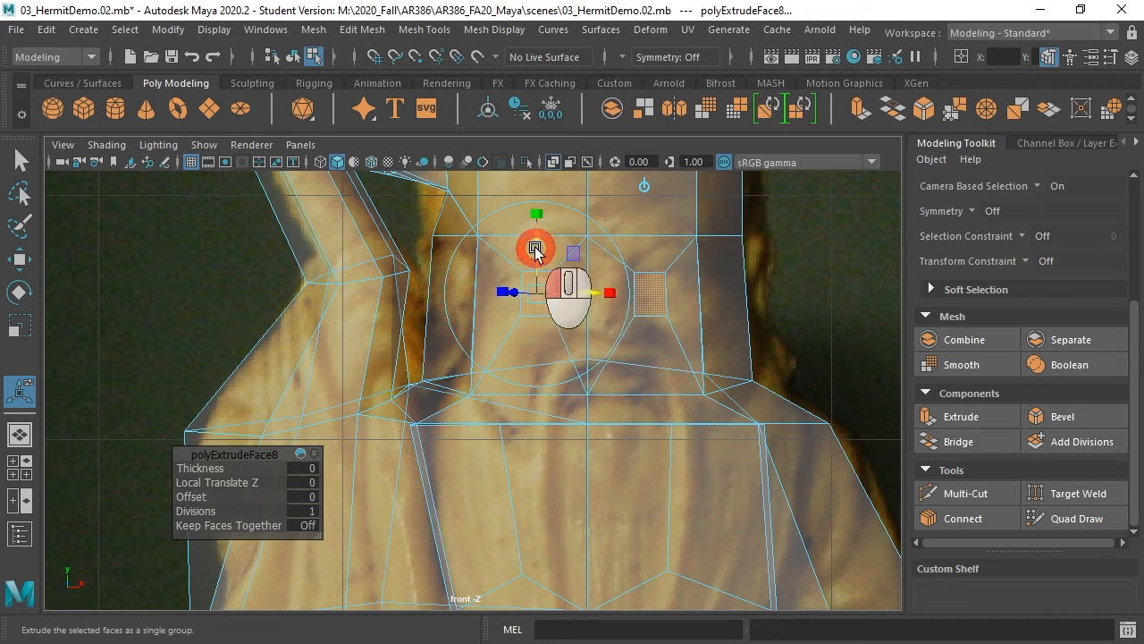
click(535, 249)
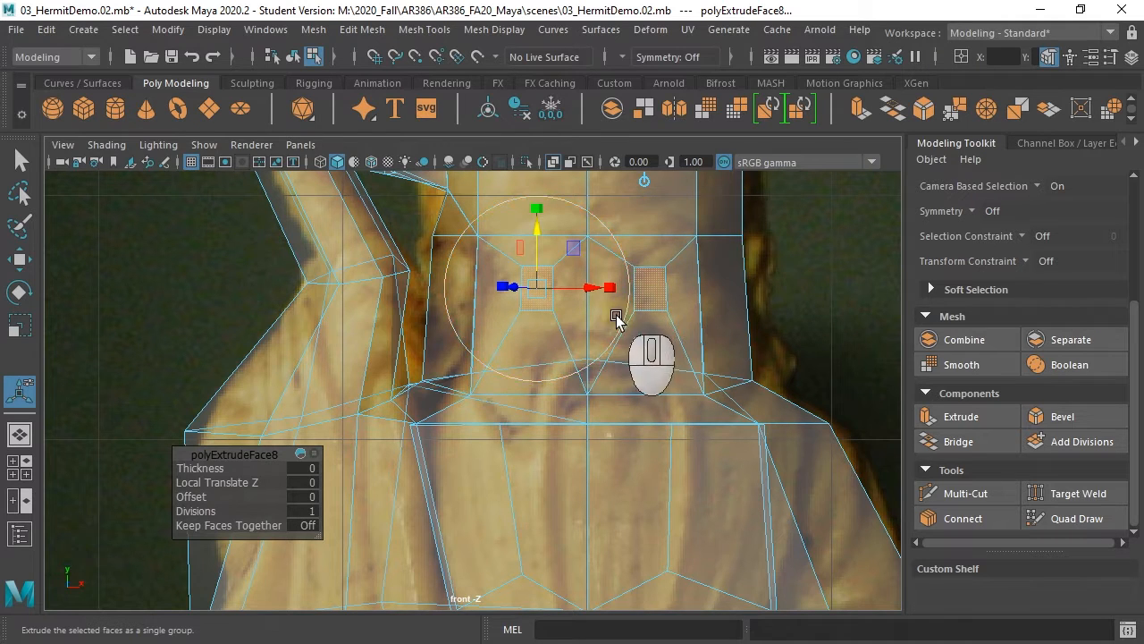
Examine the new eye faces and the collar area below the head in the perspective view
key(space)
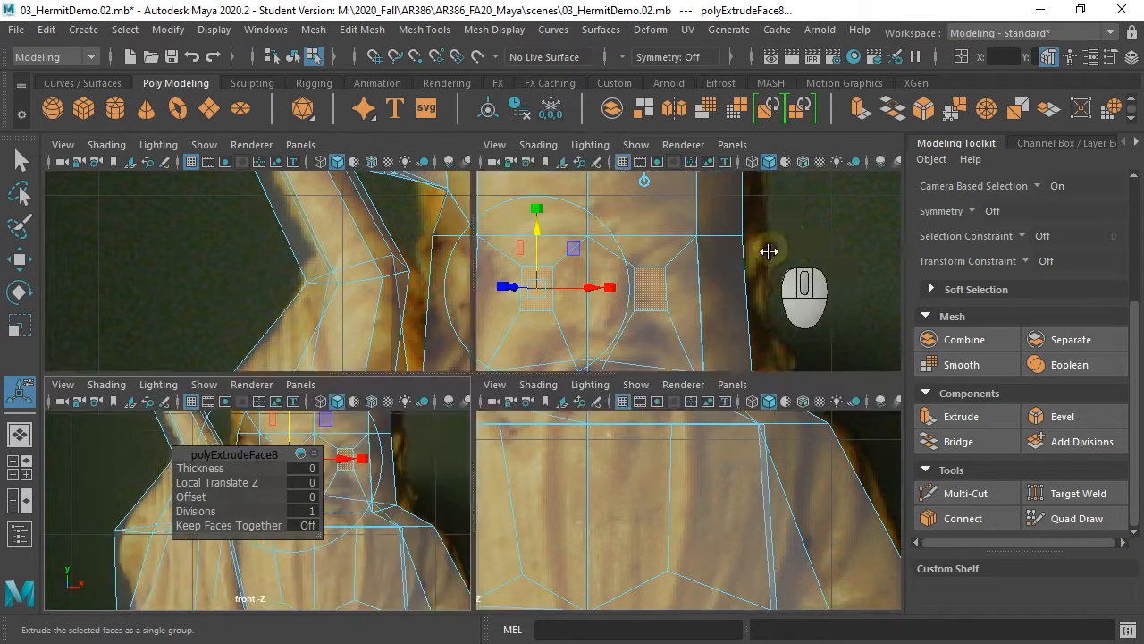
click(809, 228)
alt+drag(690, 284, 664, 301)
alt+right_drag(721, 278, 826, 232)
alt+middle_drag(702, 268, 720, 153)
alt+right_drag(697, 274, 766, 263)
alt+middle_drag(613, 215, 652, 349)
alt+drag(666, 293, 749, 286)
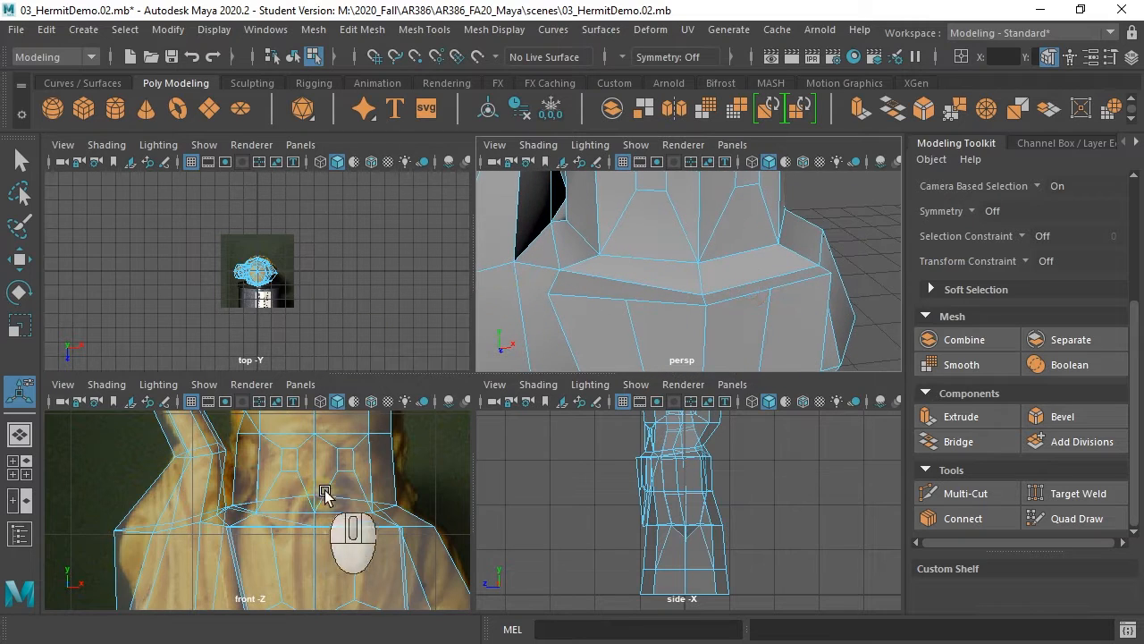
alt+drag(649, 286, 628, 260)
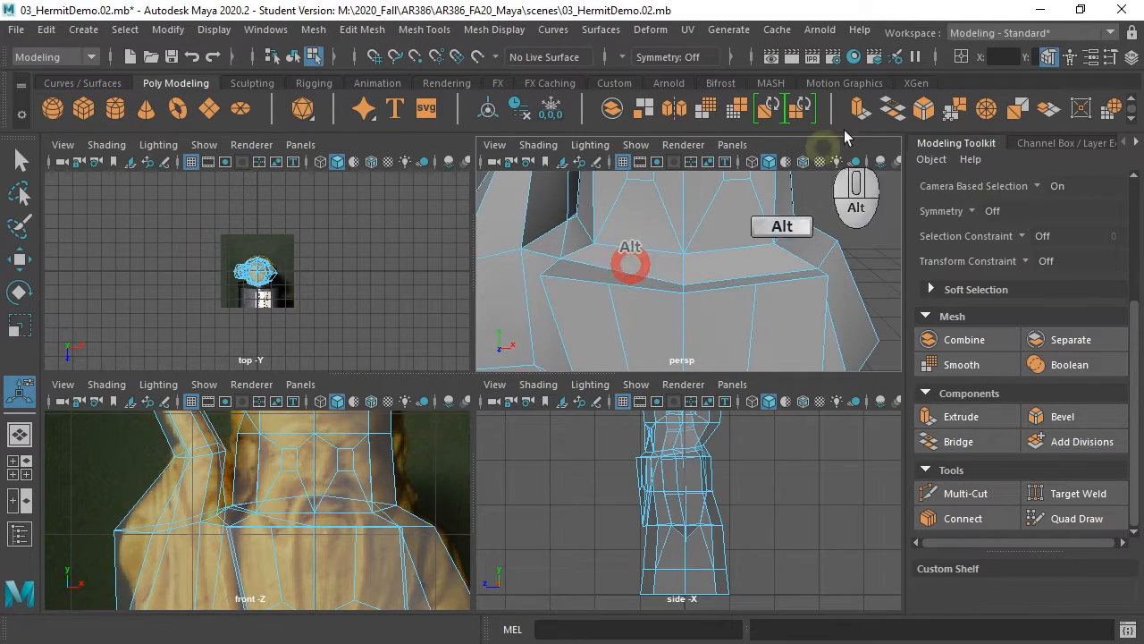
Multi-Cut a symmetrical arch from one front panel vertex up across the head's centre line below the eyes and down to the opposite panel vertex
click(971, 494)
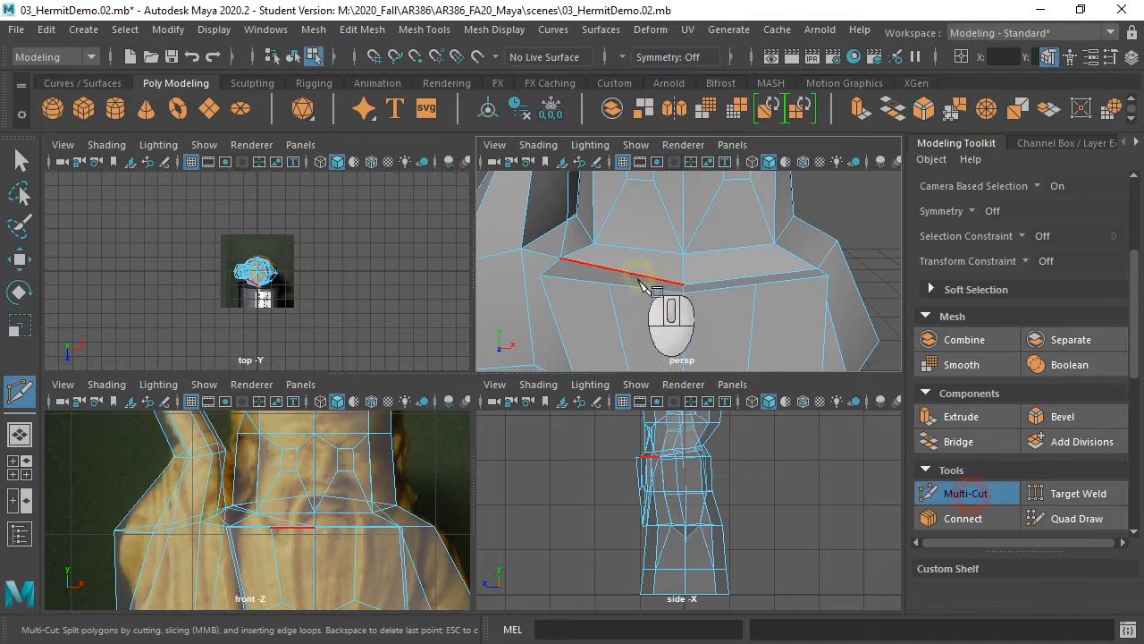
key(space)
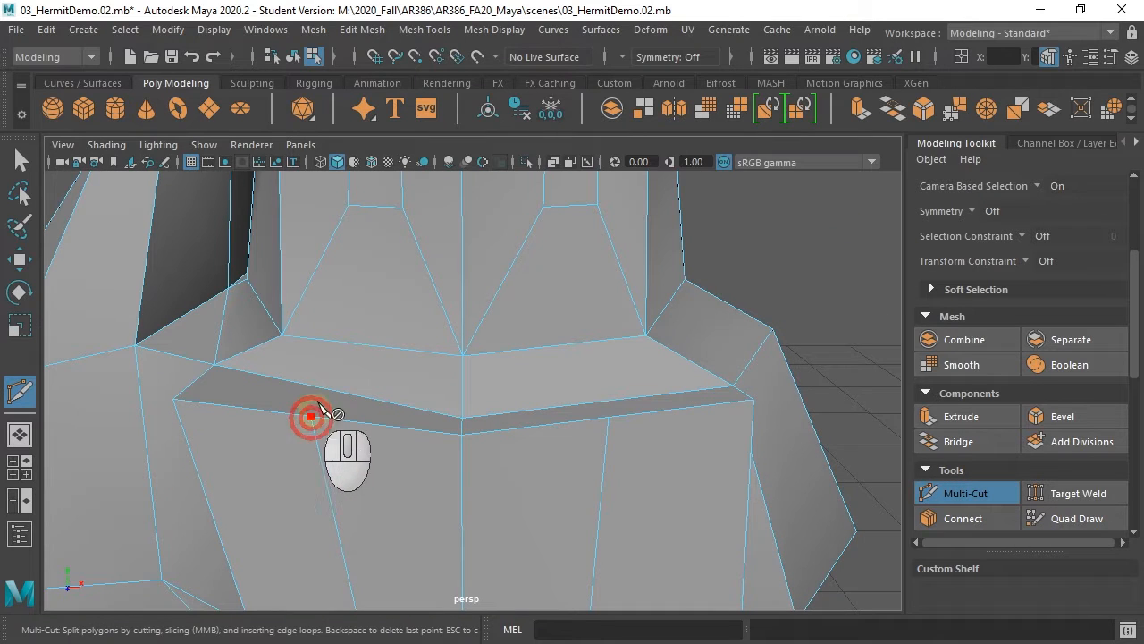
click(310, 417)
shift+click(326, 390)
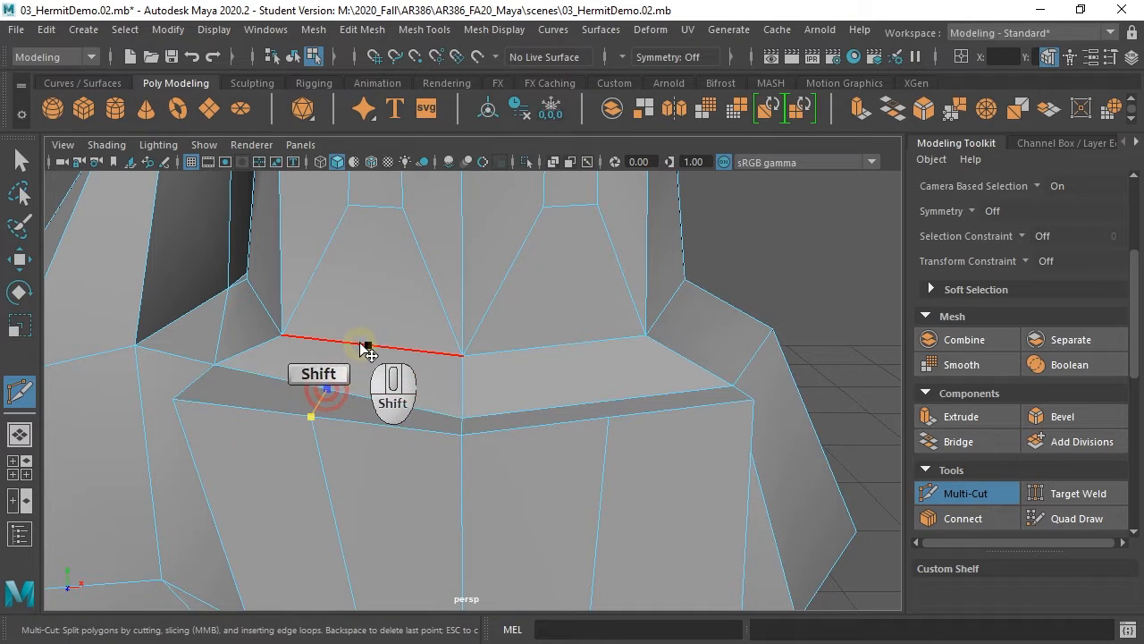
shift+click(368, 345)
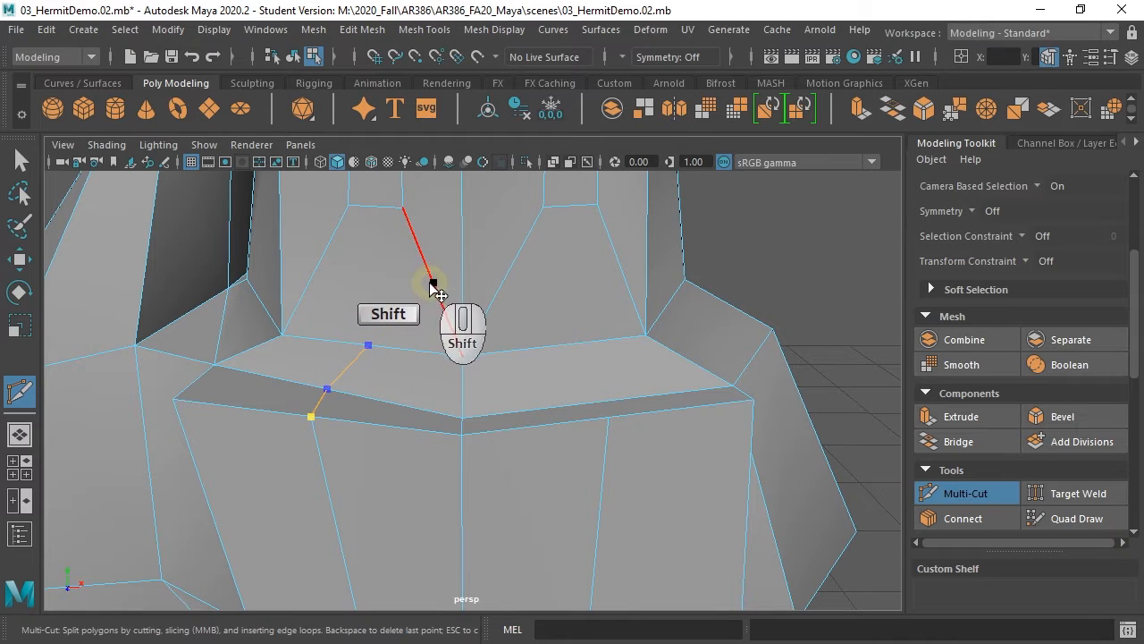
shift+click(432, 283)
shift+click(503, 282)
shift+click(558, 345)
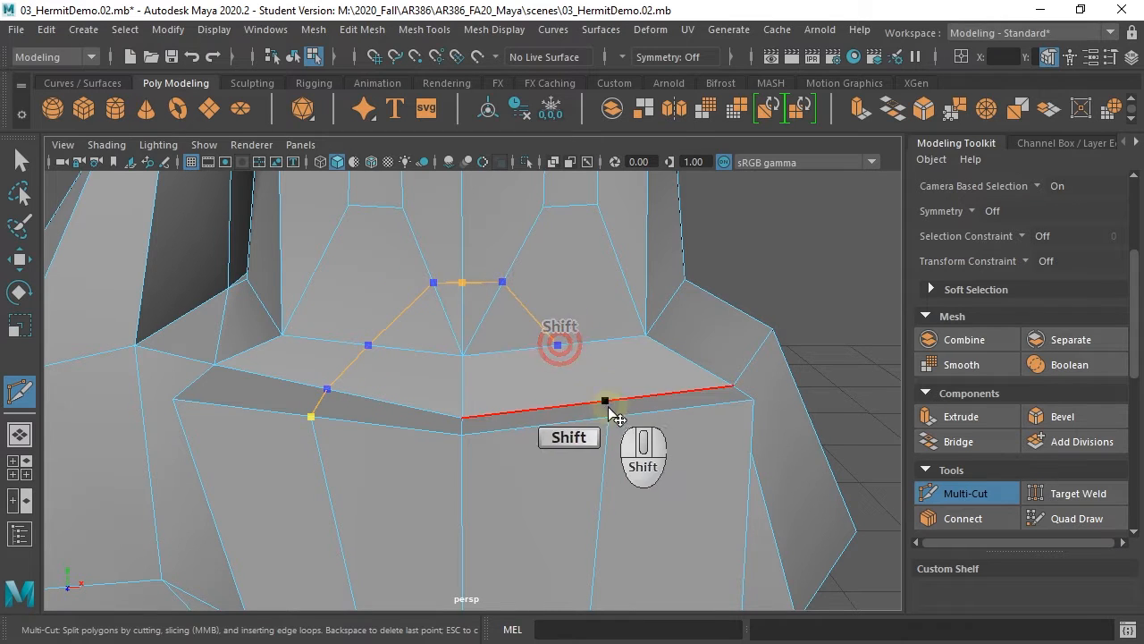
shift+click(606, 402)
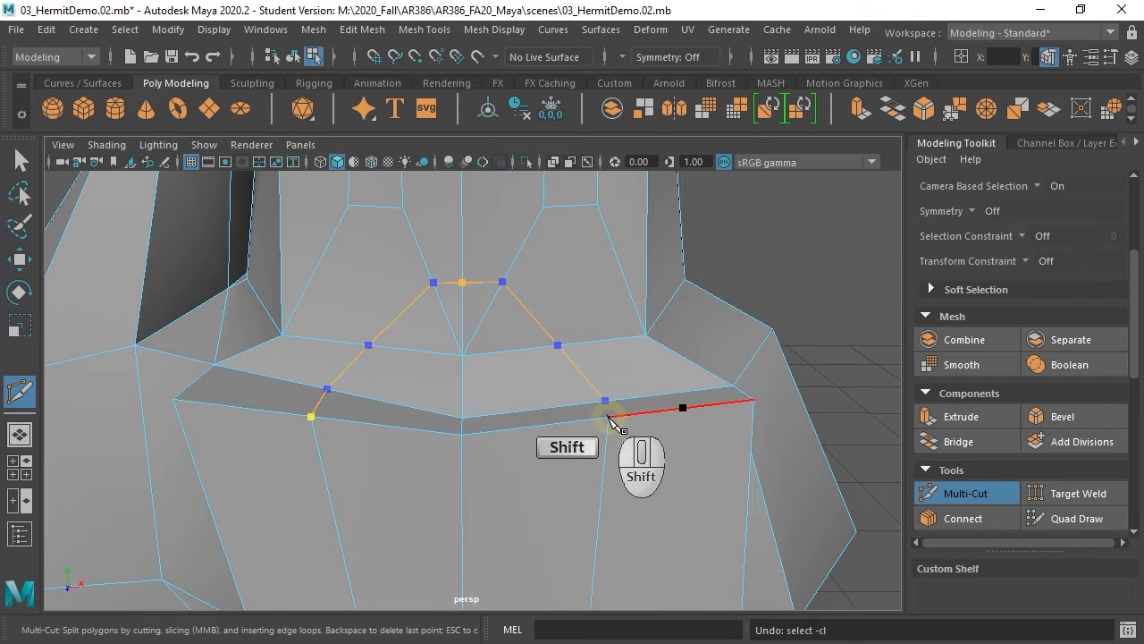
shift+click(595, 420)
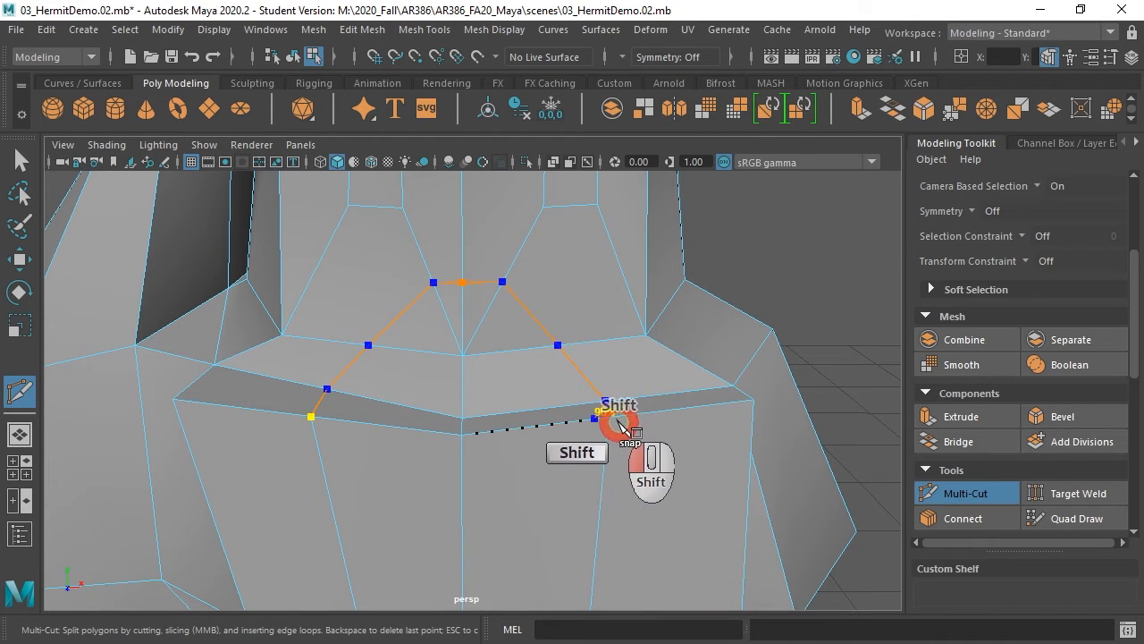
key(ctrl+z)
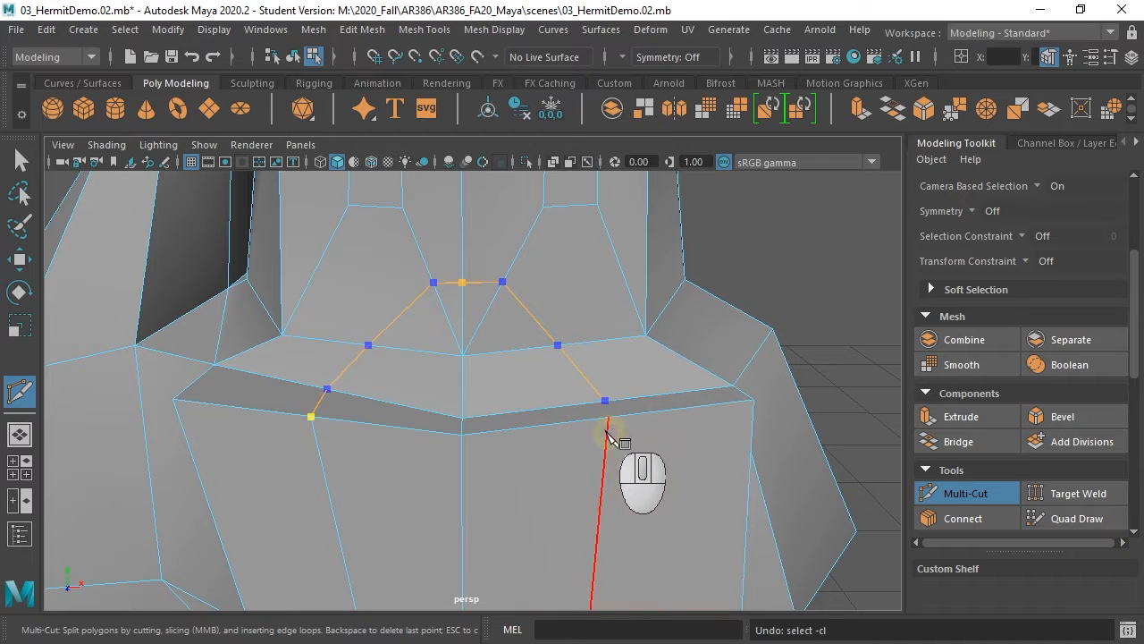
click(608, 418)
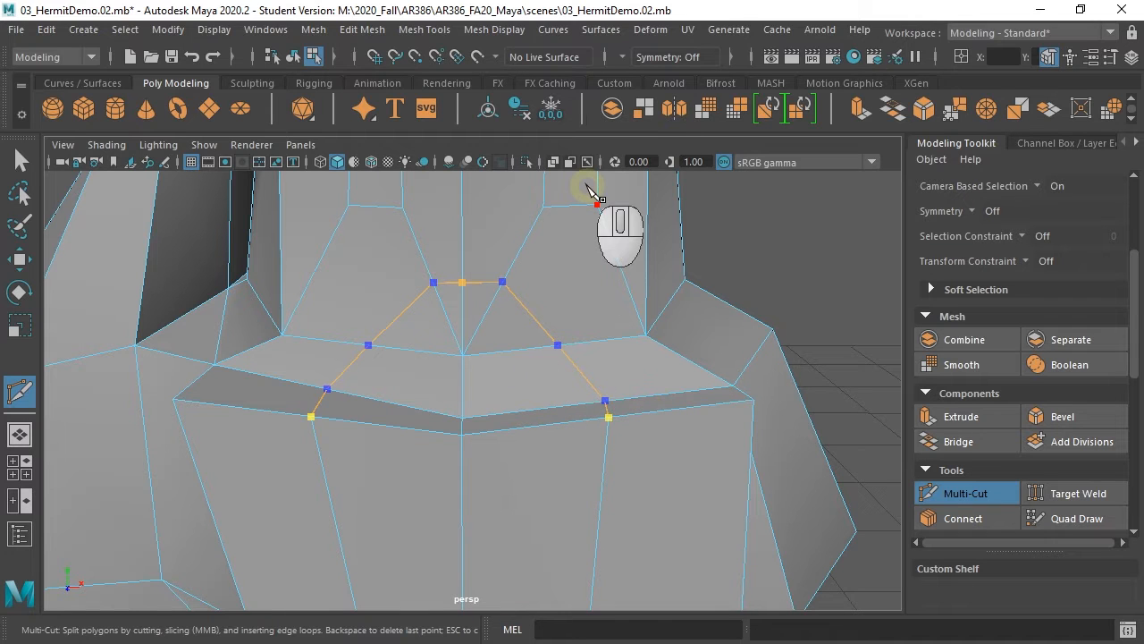
Reposition the vertices at the top of the new arch cut, widening it and shaping the centre point as the nose
alt+drag(647, 325, 605, 371)
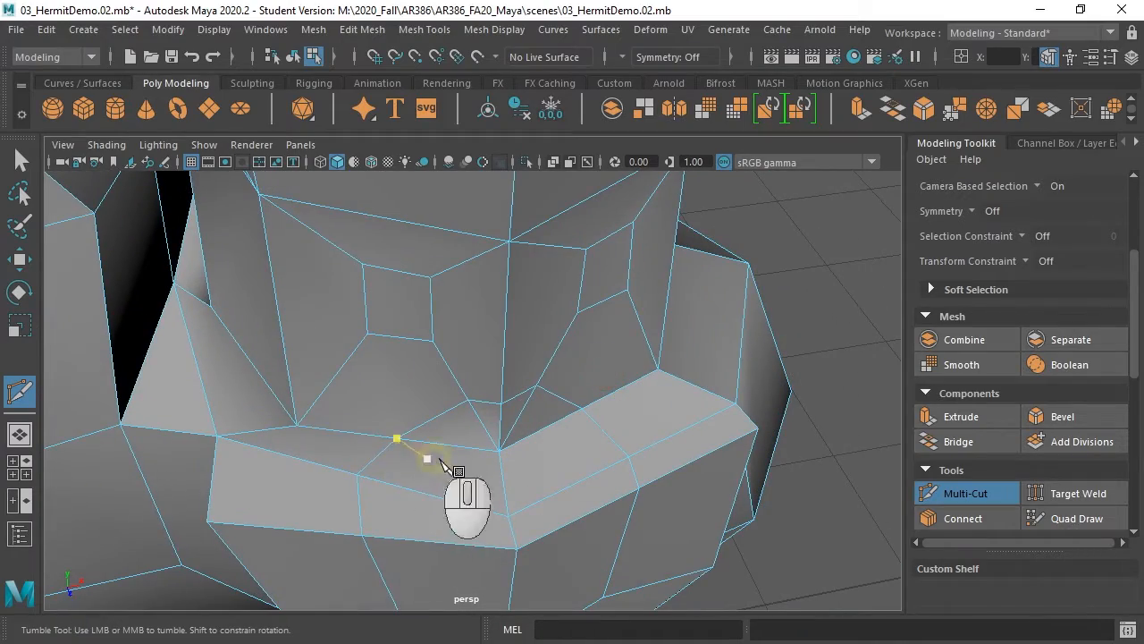
alt+drag(447, 461, 423, 407)
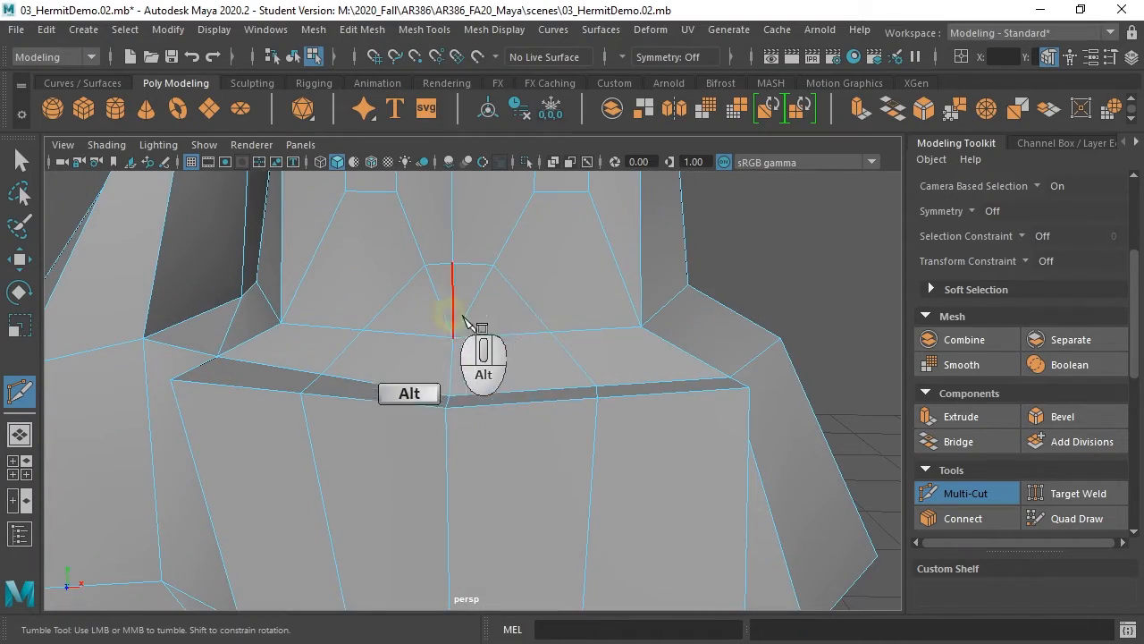
mouse_move(462, 324)
alt+mouse_down()
mouse_move(429, 332)
mouse_move(445, 340)
mouse_move(478, 319)
alt+mouse_up()
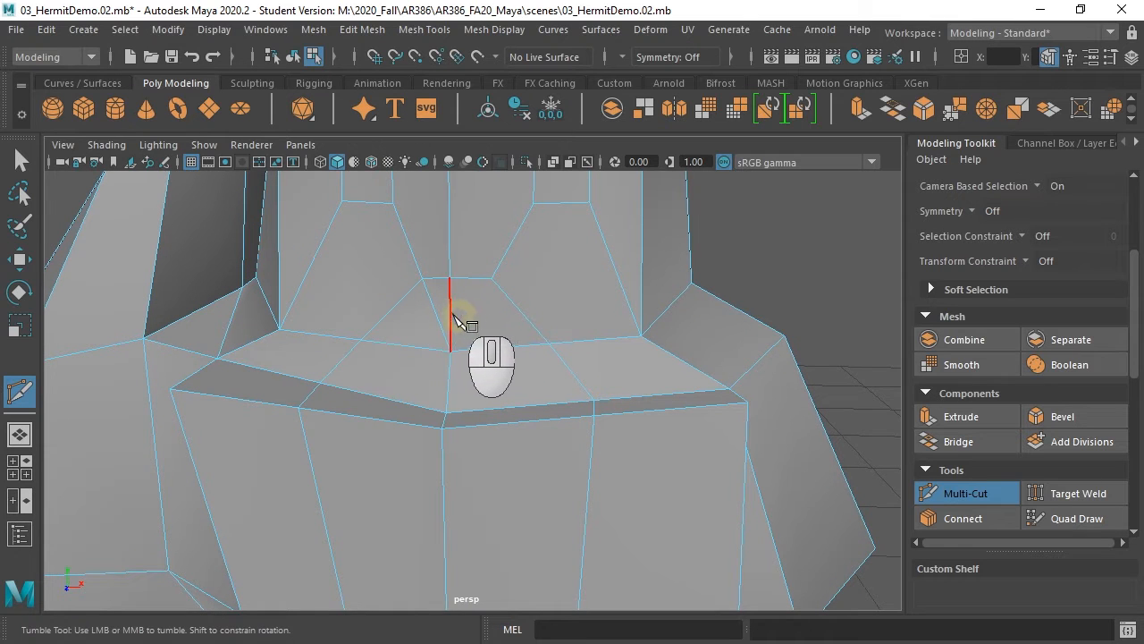
alt+drag(424, 394, 394, 388)
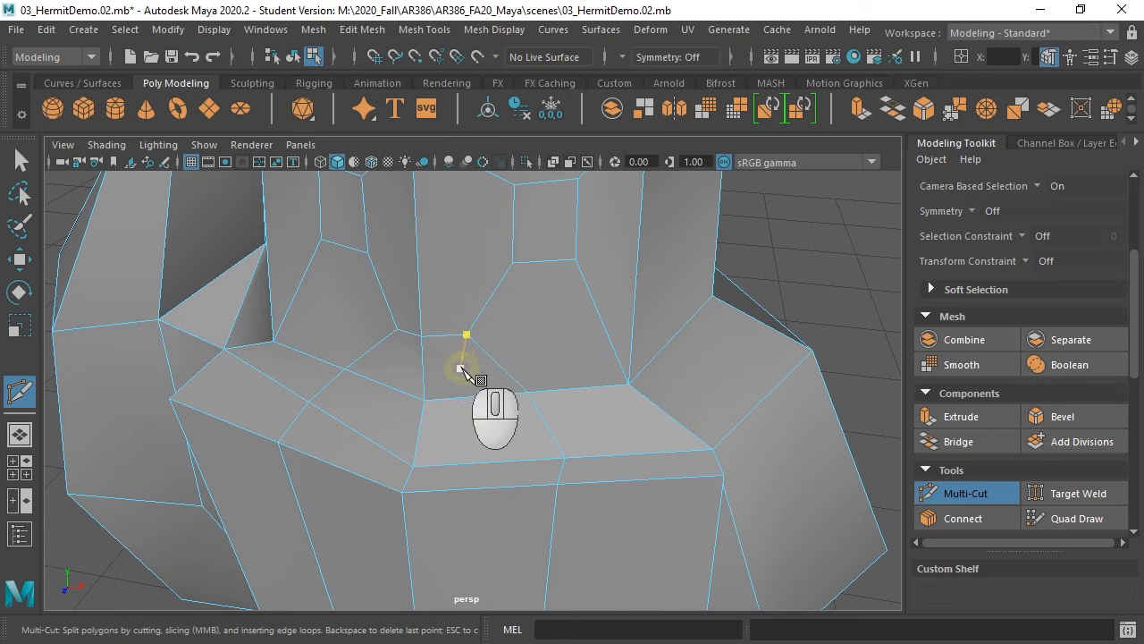
right_click(459, 368)
right_drag(438, 218, 434, 213)
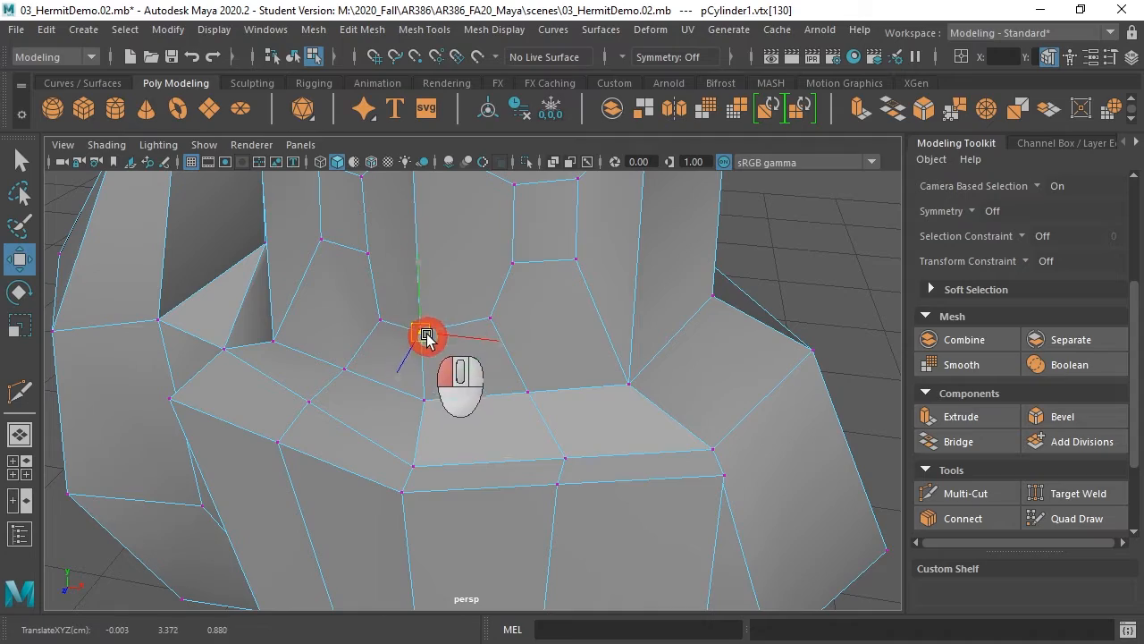
alt+drag(472, 371, 483, 243)
alt+middle_drag(483, 281, 452, 395)
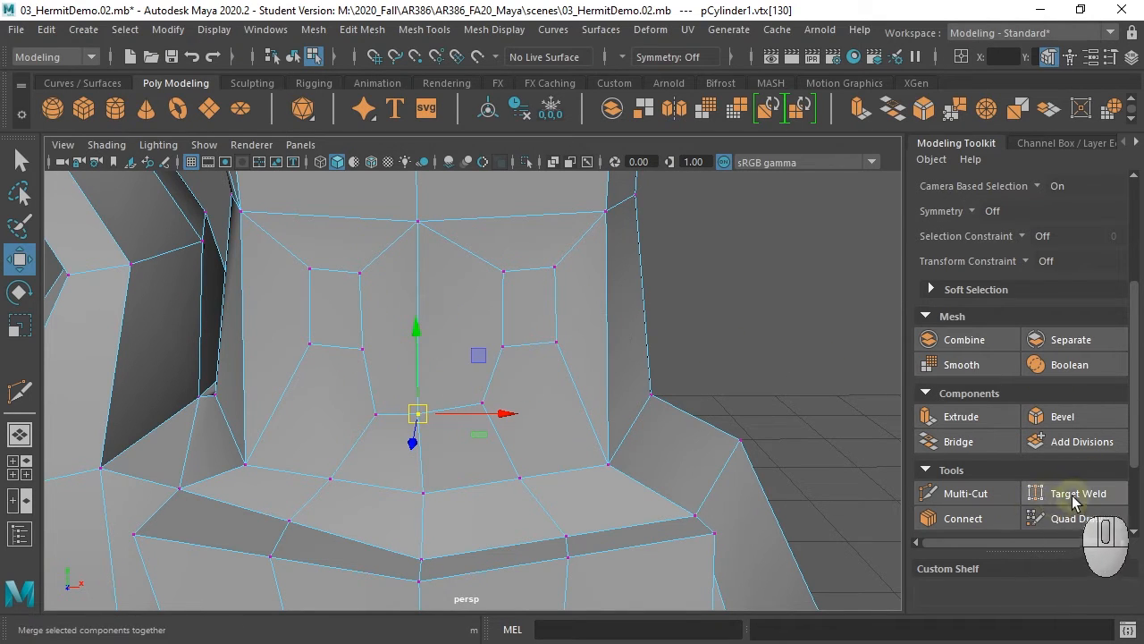
Multi-Cut a horizontal edge across the centre line between the lower inner corners of the two eye faces
click(972, 497)
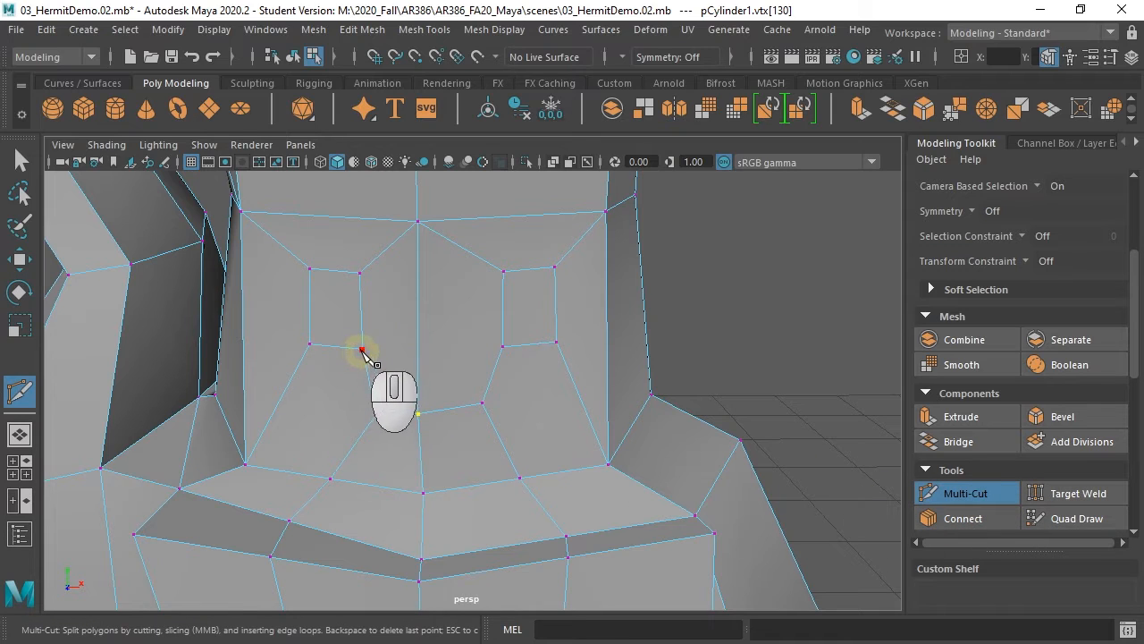
click(503, 347)
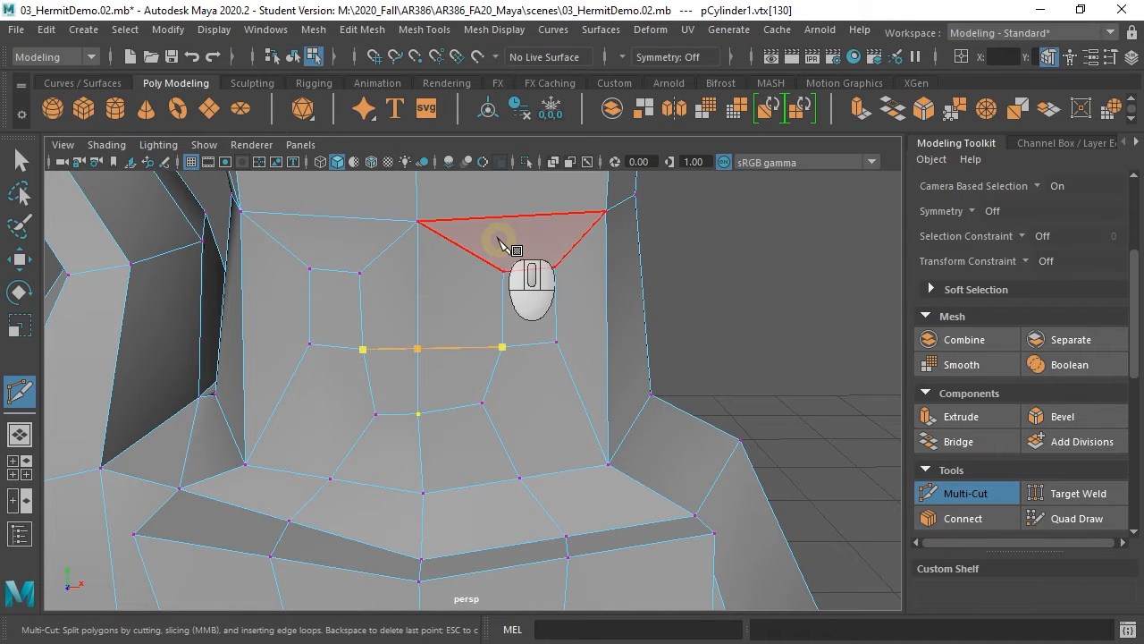
click(498, 241)
key(Return)
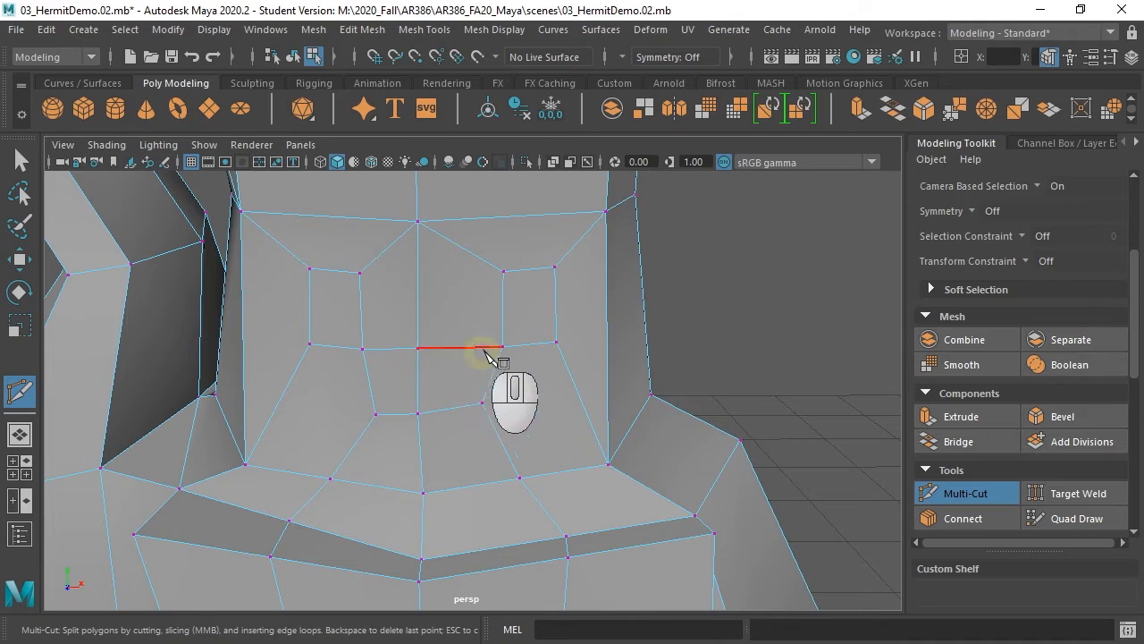
Preview the mesh smoothed and examine the face, the body and the shoulder opposite the raised arm from several angles
alt+drag(483, 353, 456, 342)
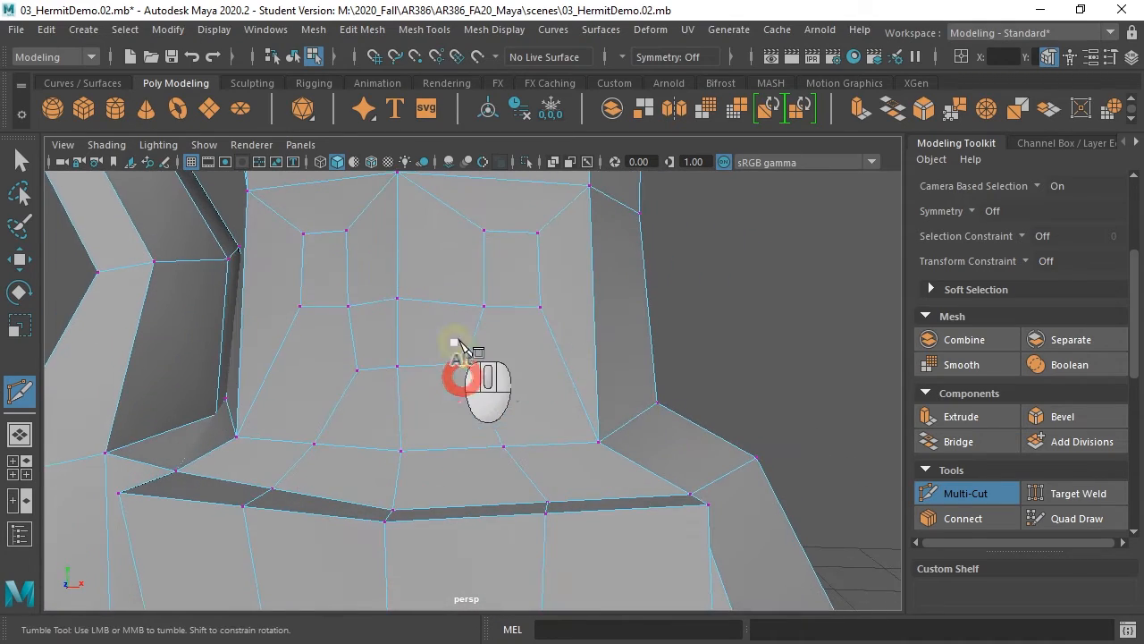
key(3)
alt+middle_drag(587, 362, 511, 335)
alt+right_drag(510, 335, 265, 348)
alt+drag(323, 345, 444, 429)
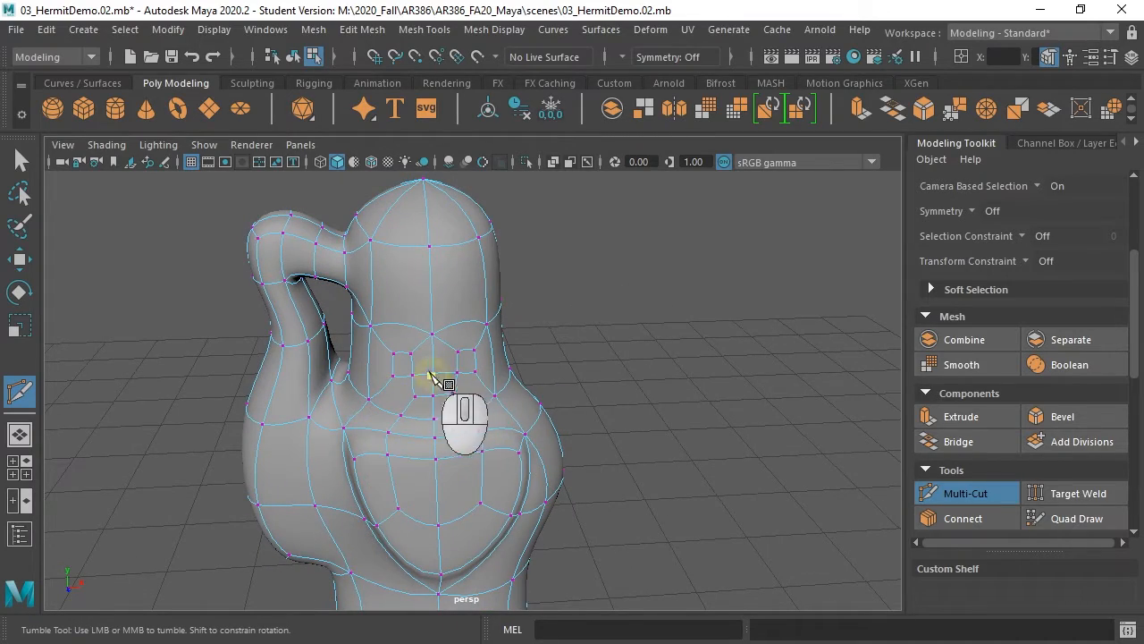
alt+drag(456, 361, 437, 387)
alt+right_drag(436, 386, 542, 399)
alt+drag(541, 399, 434, 370)
alt+middle_drag(435, 370, 445, 293)
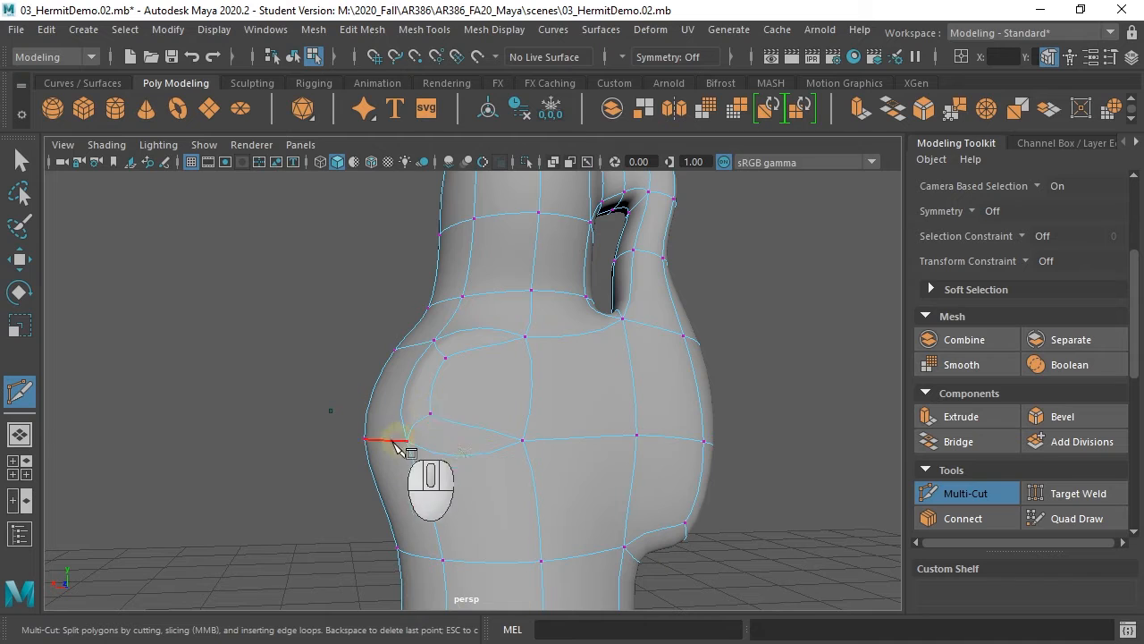
On the unsmoothed mesh, pull the overlapping diagonal edge at the shoulder opposite the raised arm away from its duplicate
click(1103, 501)
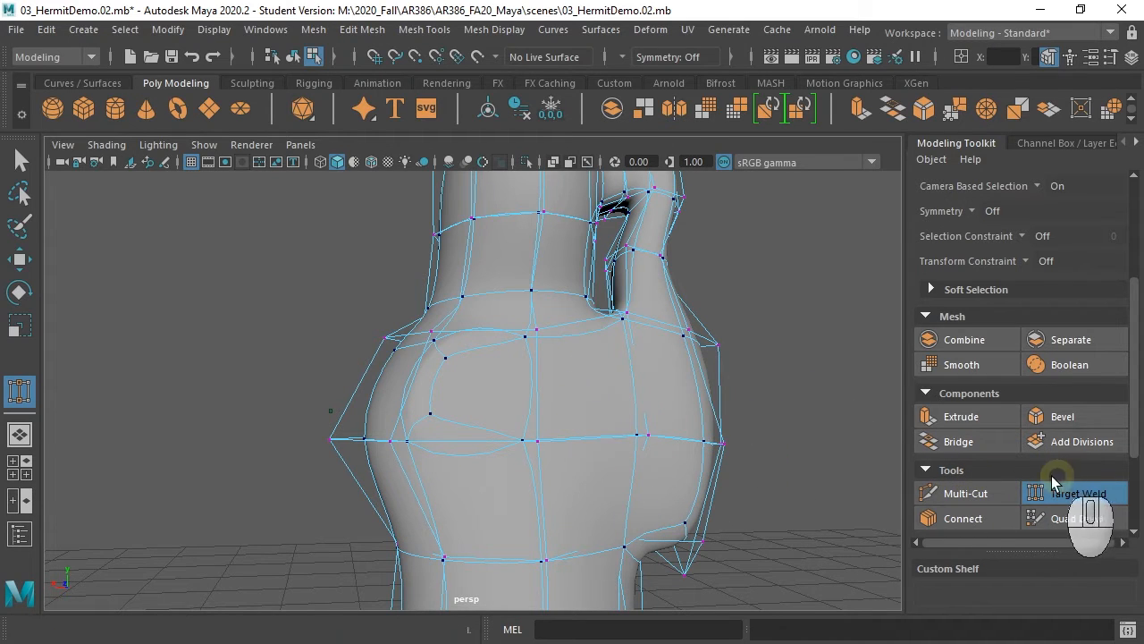
key(q)
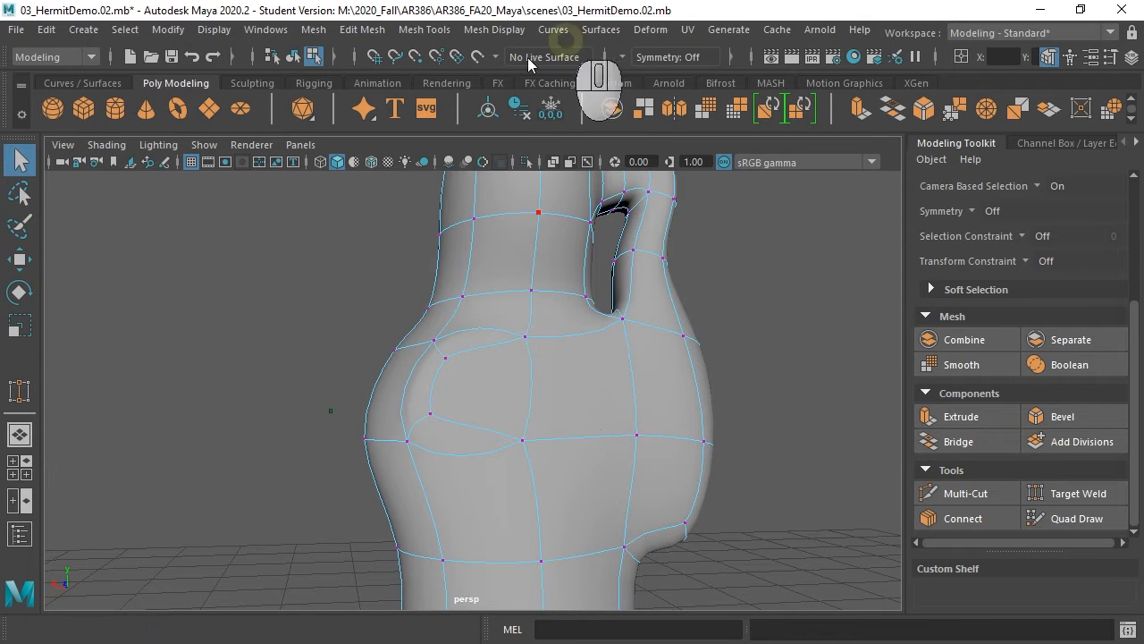
right_drag(491, 396, 486, 107)
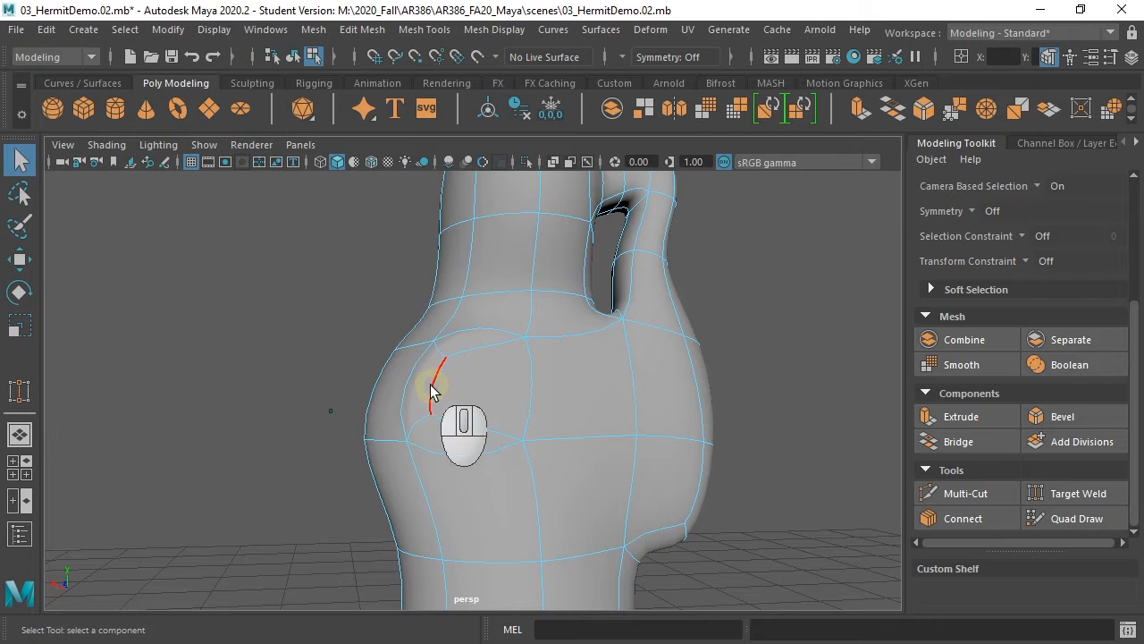
key(1)
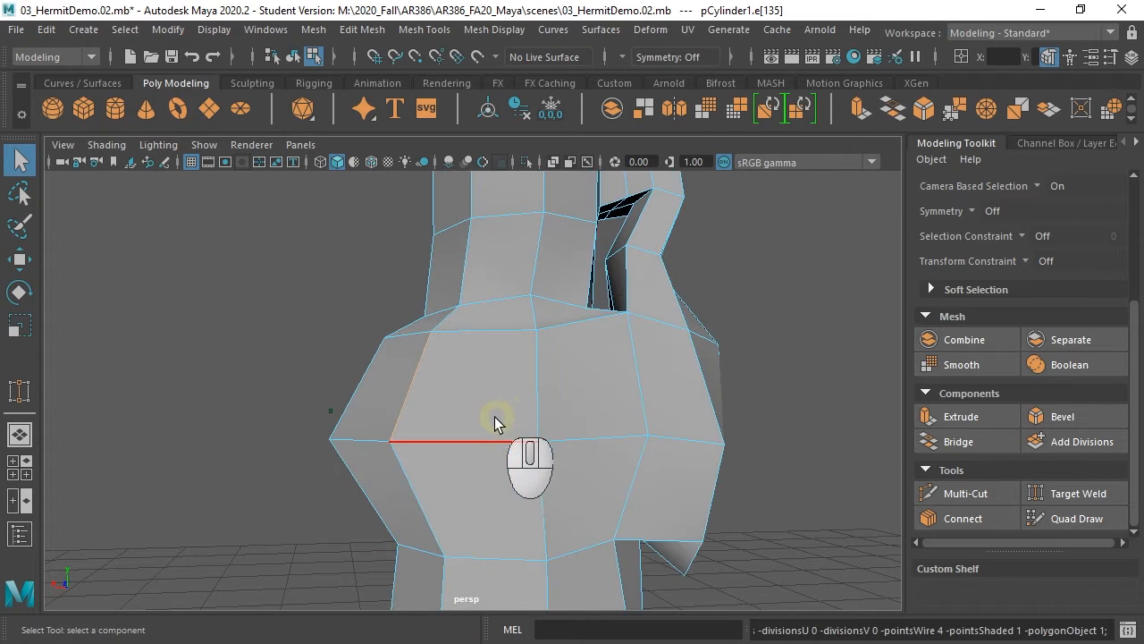
key(e)
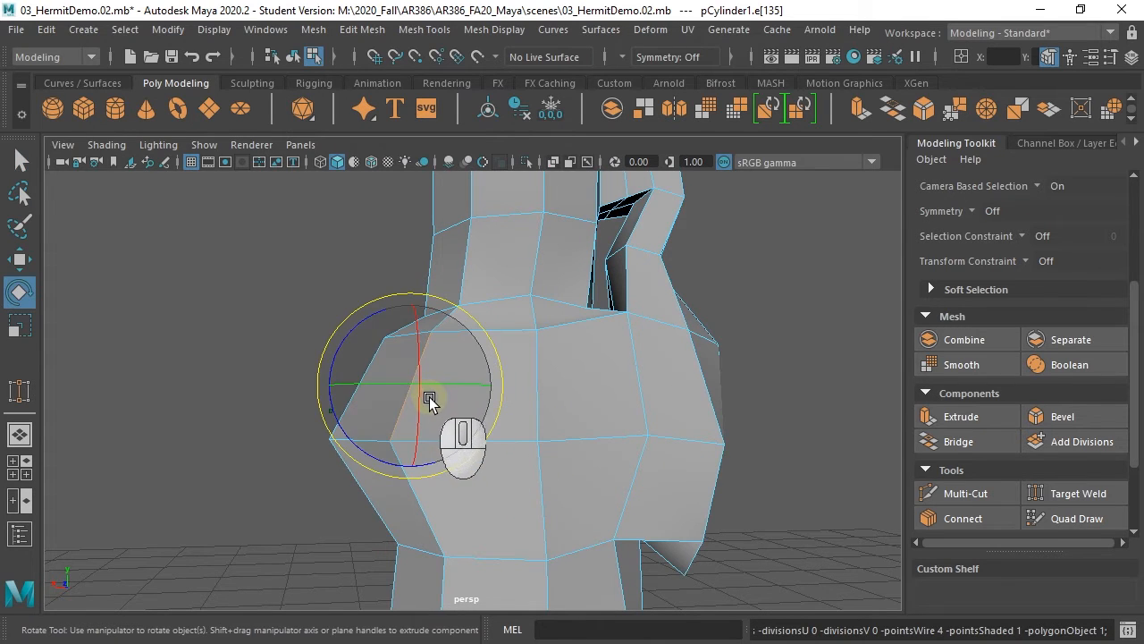
key(w)
drag(417, 393, 459, 404)
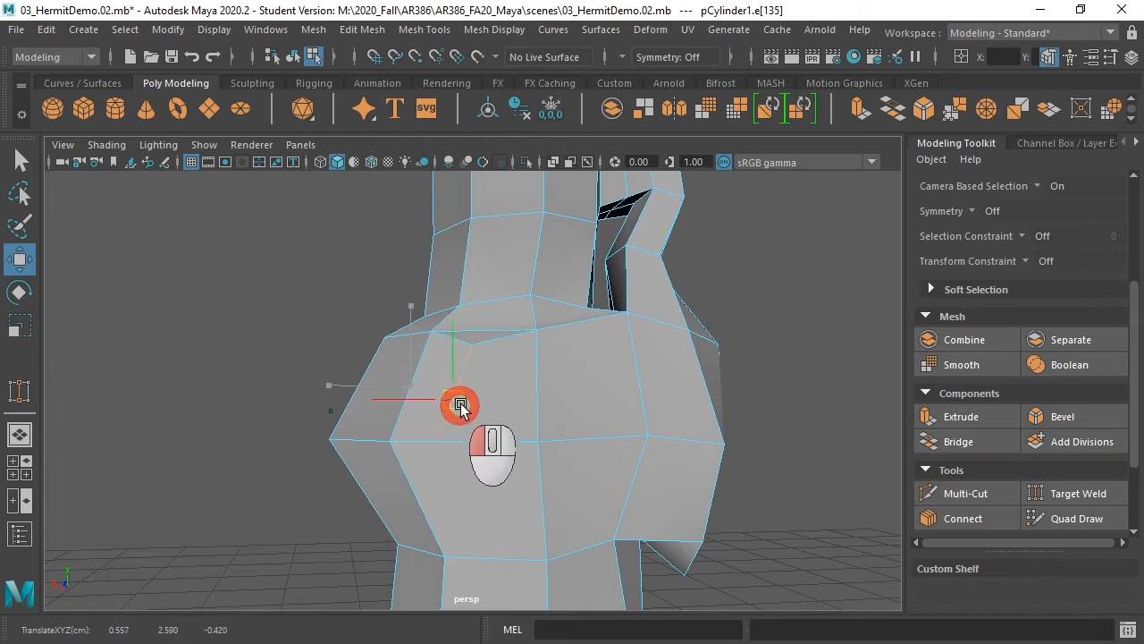
Target Weld the displaced shoulder edge to its matching duplicate edge, closing the gap in the body mesh
alt+drag(510, 429, 501, 407)
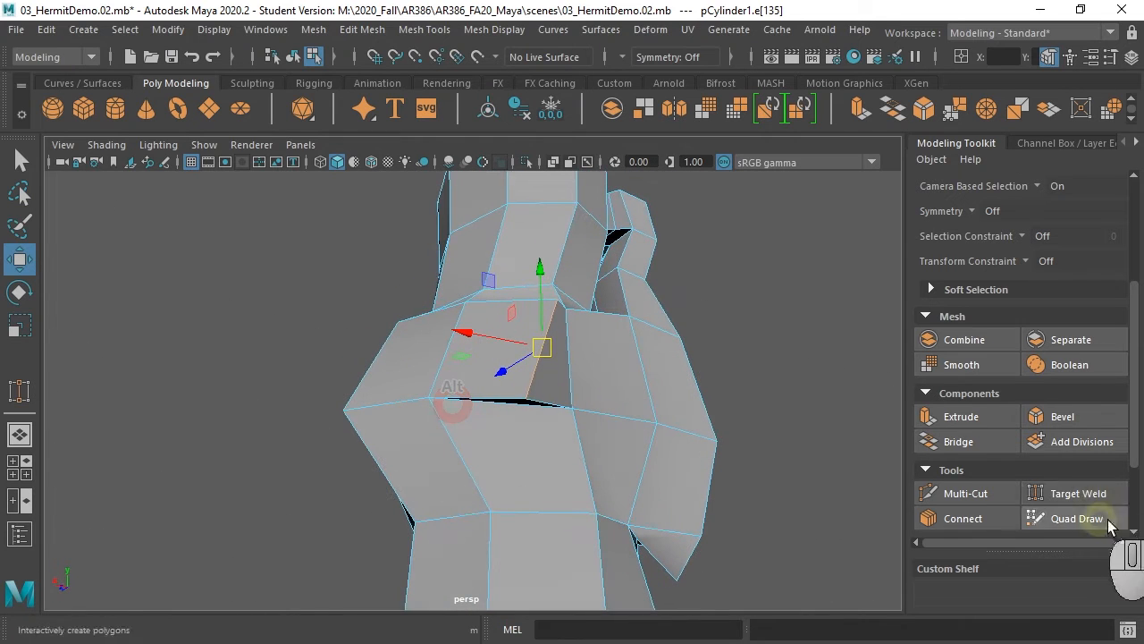
click(1079, 494)
drag(542, 356, 438, 350)
alt+drag(506, 396, 447, 426)
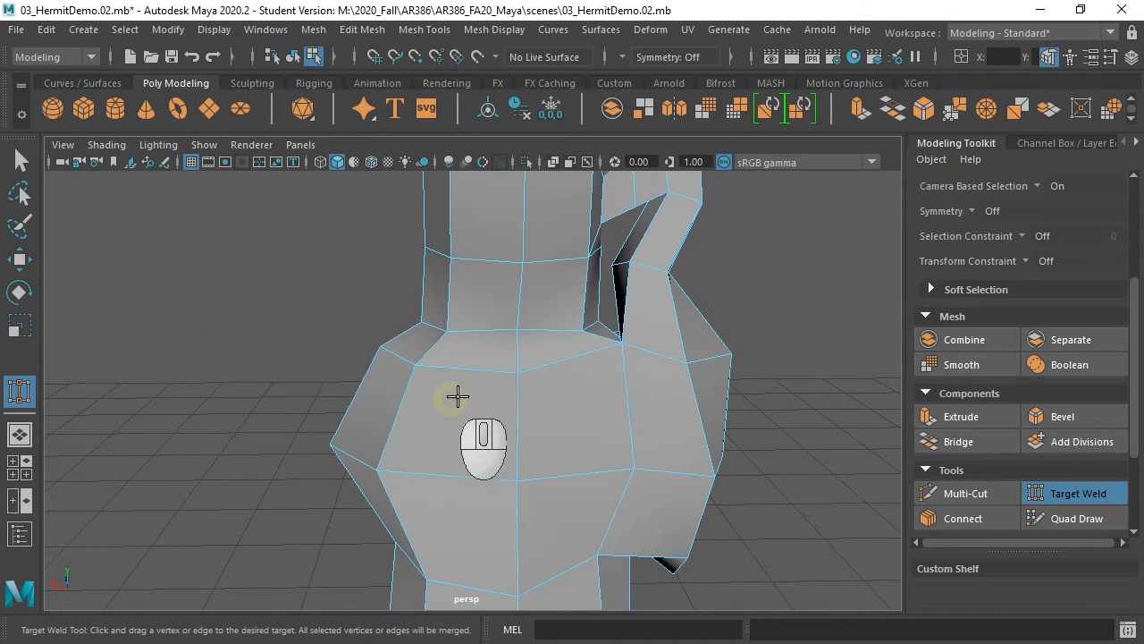
Preview the mesh smoothed and examine the welded shoulder and the whole hermit figure from the back, side and front
key(3)
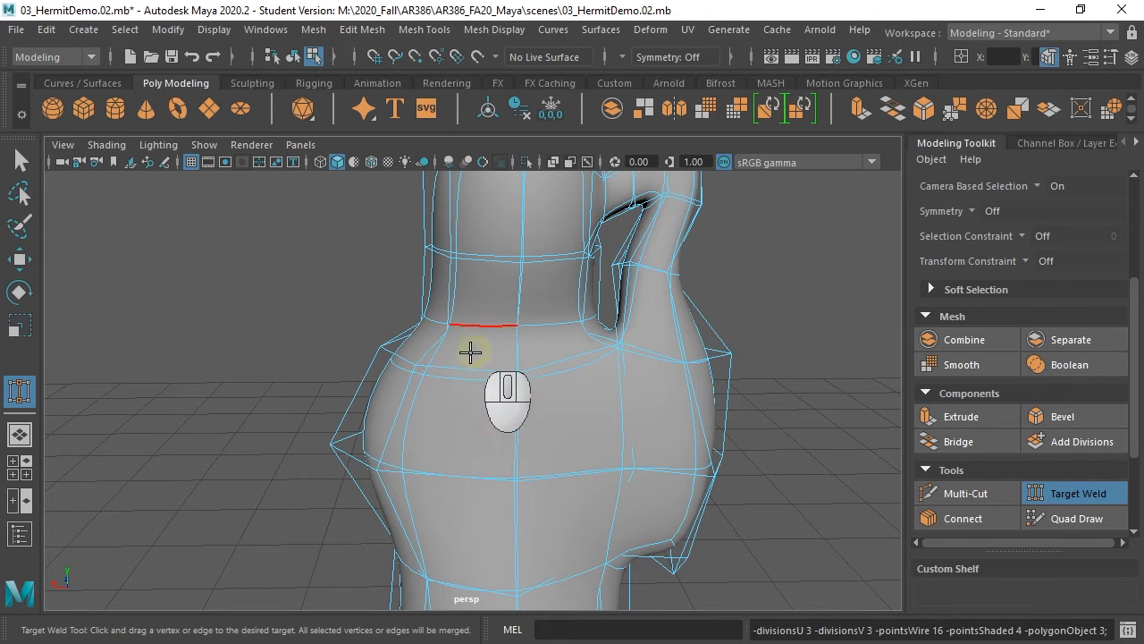
click(20, 161)
alt+drag(510, 319, 421, 455)
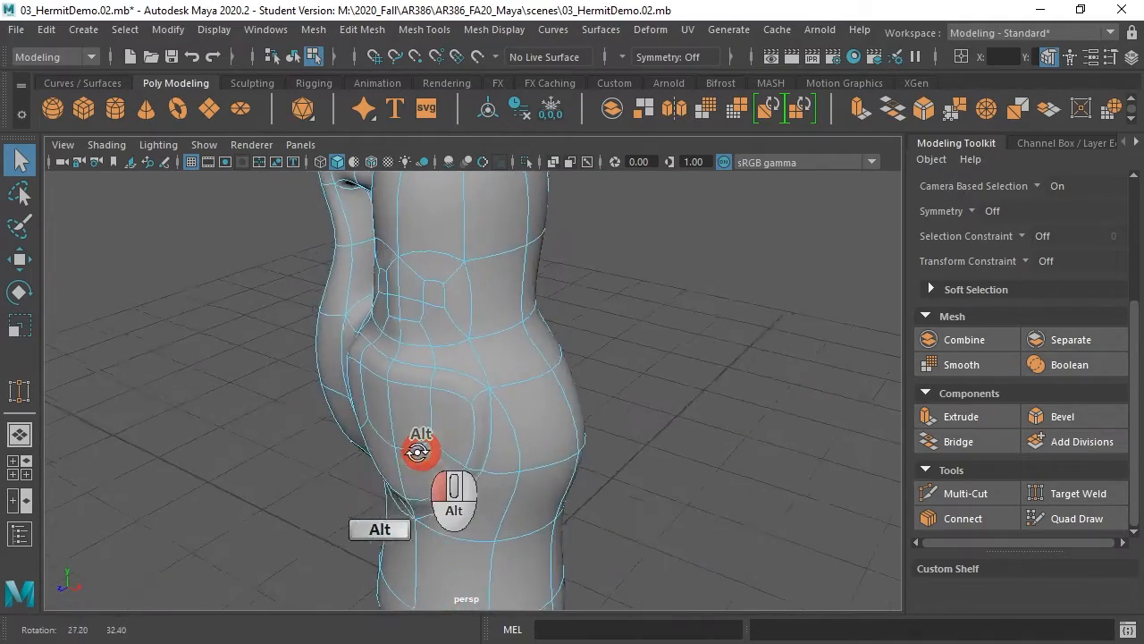
alt+right_drag(421, 455, 485, 388)
alt+drag(438, 376, 536, 327)
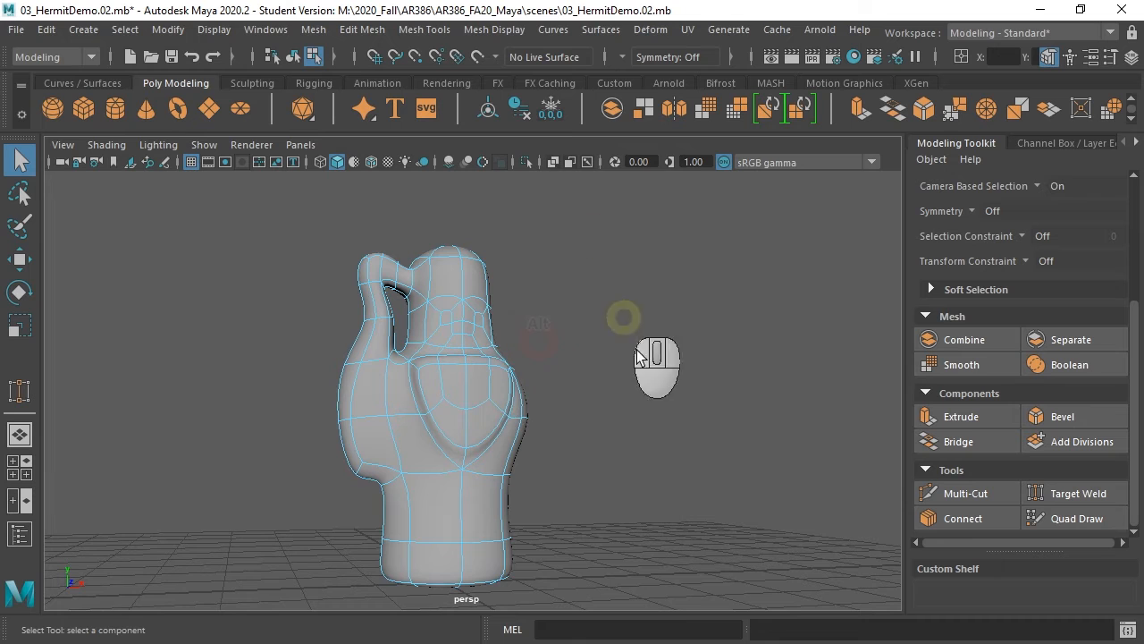
alt+drag(582, 452, 474, 447)
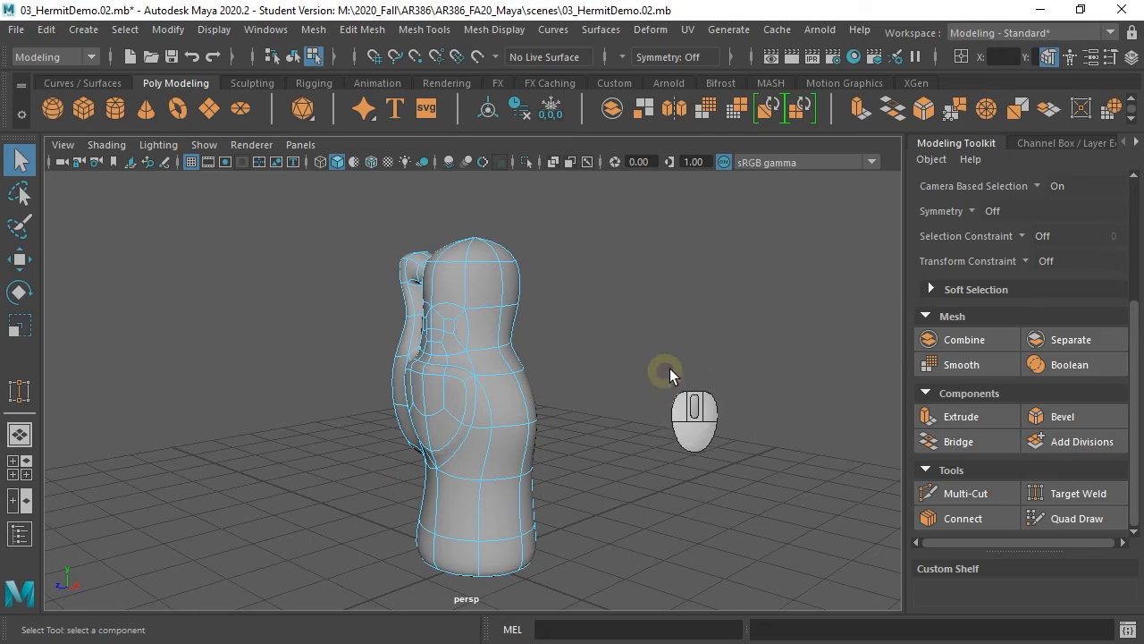
alt+drag(641, 376, 524, 421)
alt+right_drag(524, 421, 659, 378)
alt+drag(659, 378, 521, 447)
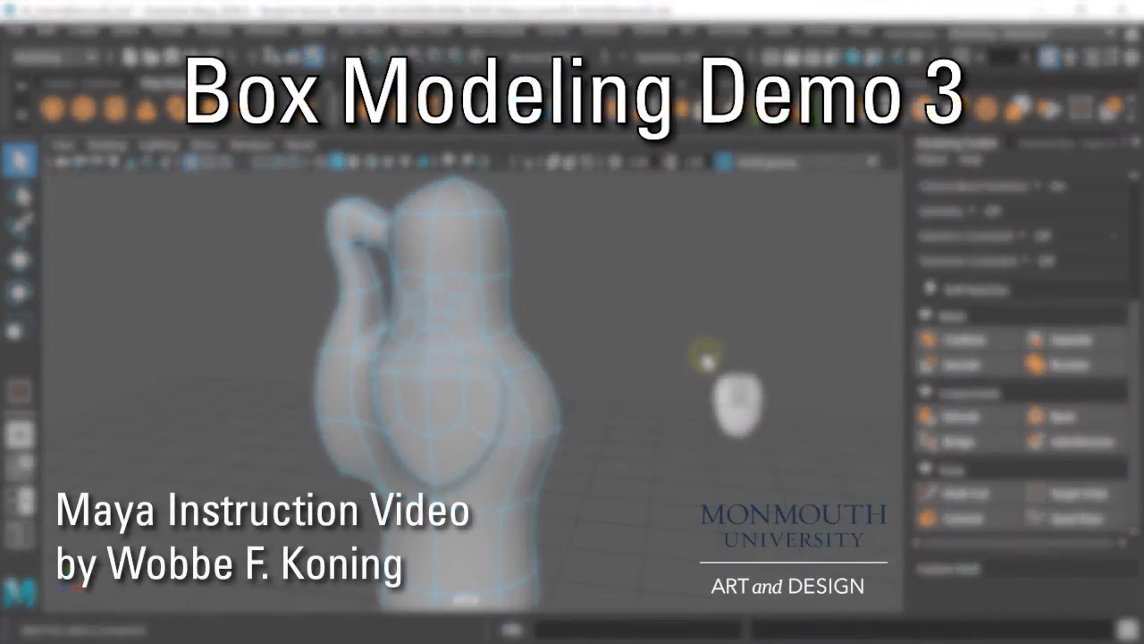